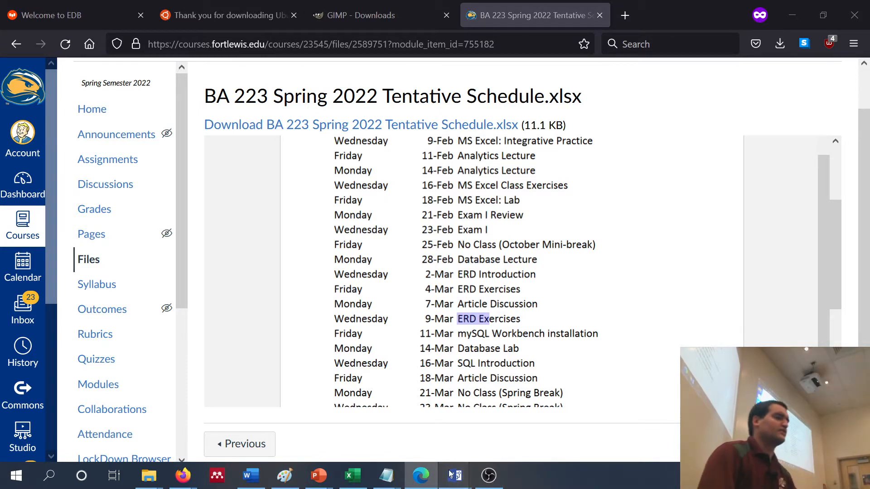
Switch to the blank Visio drawing that uses the Crow's Foot Database Notation stencil
mouse_move(454, 475)
click(562, 424)
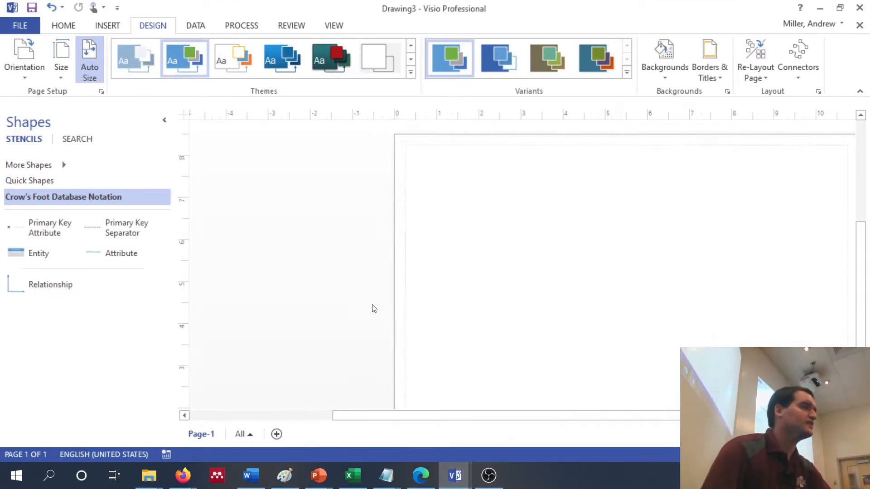
click(14, 70)
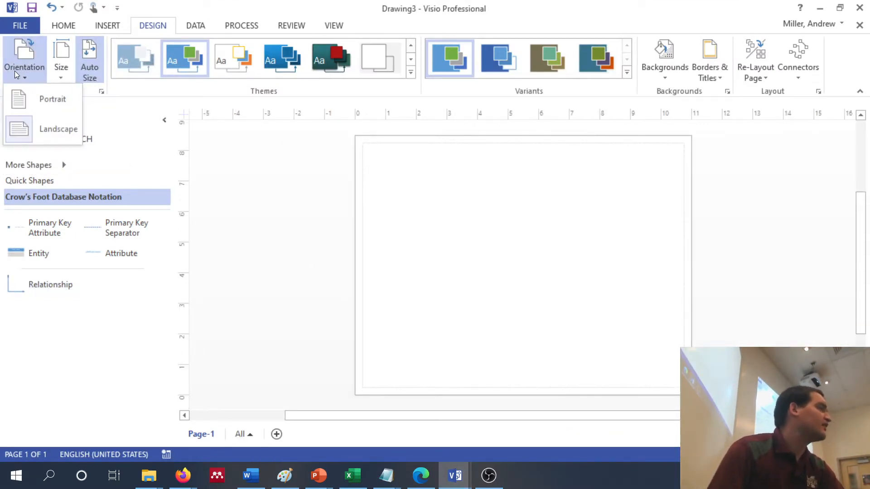
click(394, 270)
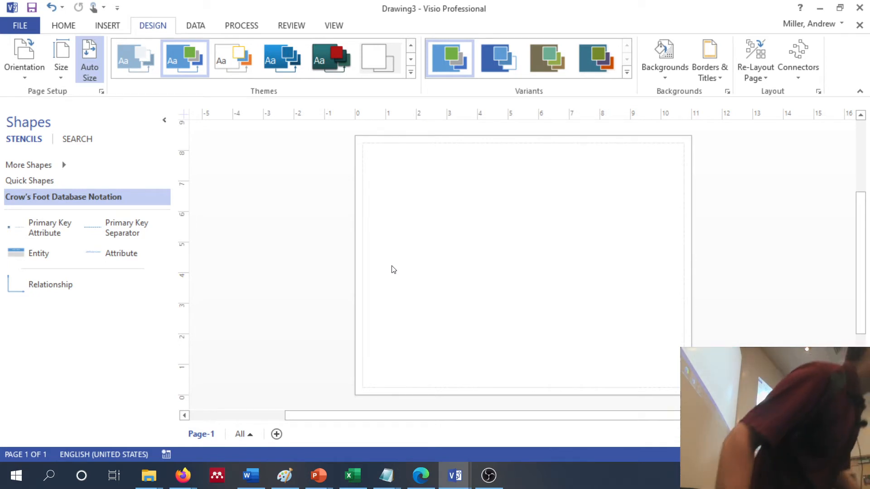
Place four Entity shapes on the page in a two-by-two arrangement
drag(29, 257, 401, 179)
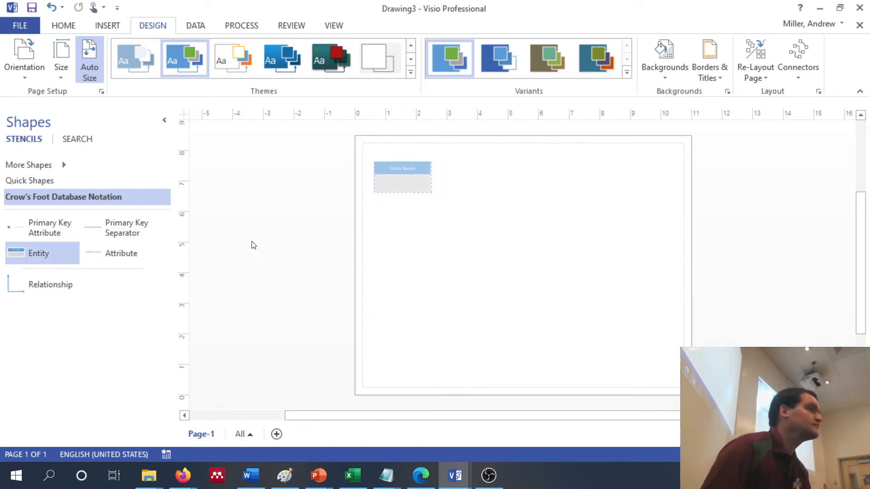
drag(64, 256, 537, 181)
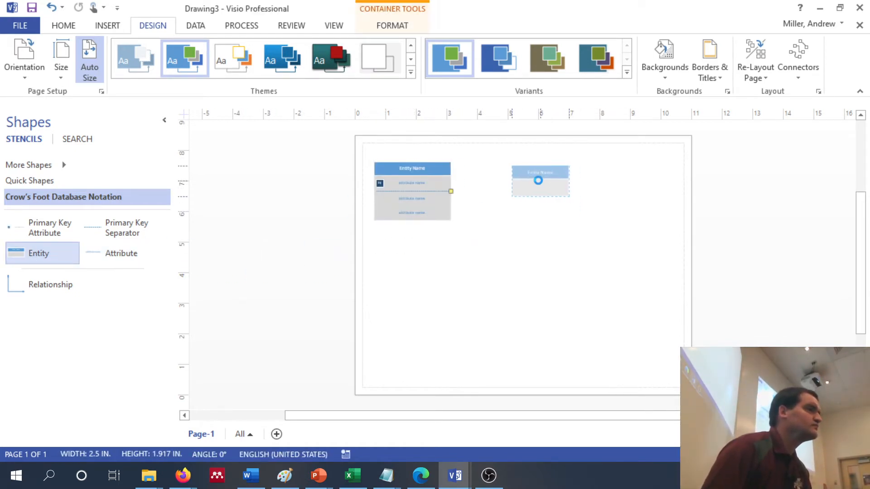
drag(103, 274, 399, 276)
drag(41, 254, 543, 279)
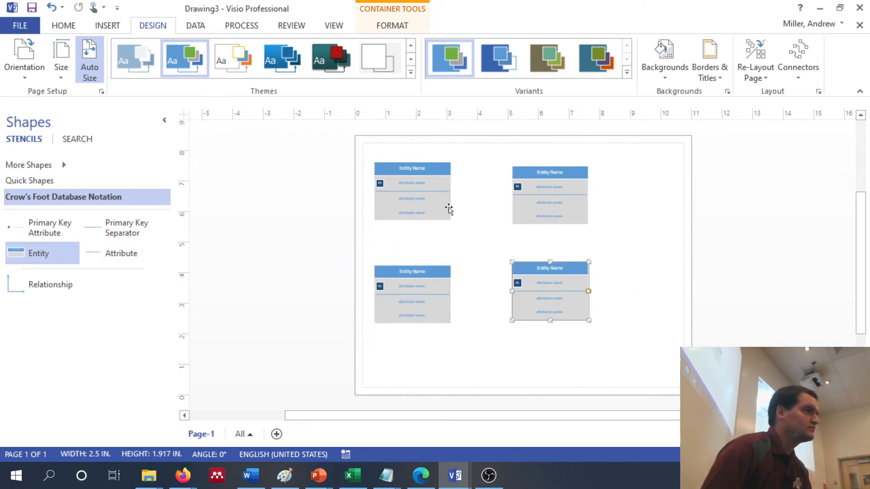
Name the upper-left entity Customer and its primary key attribute CustID
click(421, 169)
double_click(420, 169)
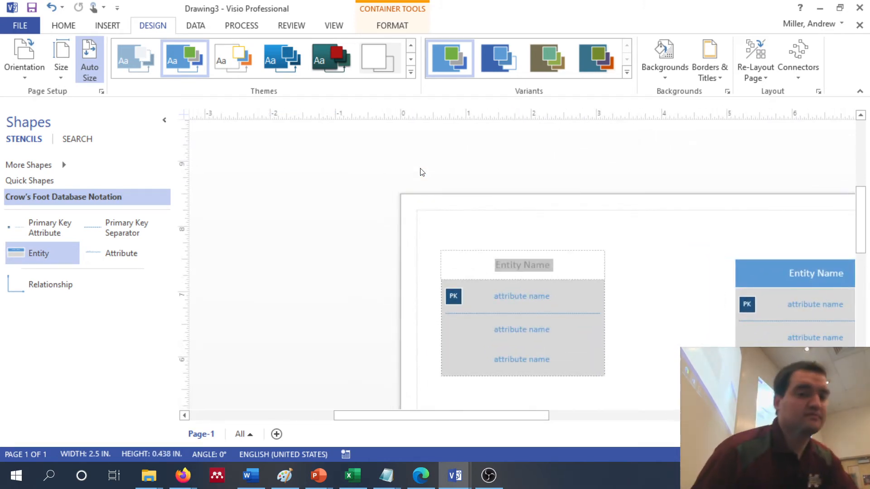
text(Customer)
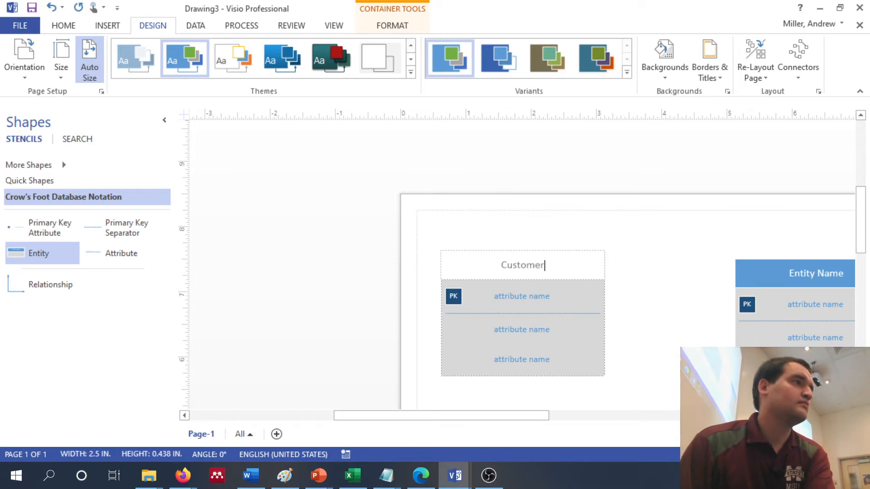
double_click(524, 299)
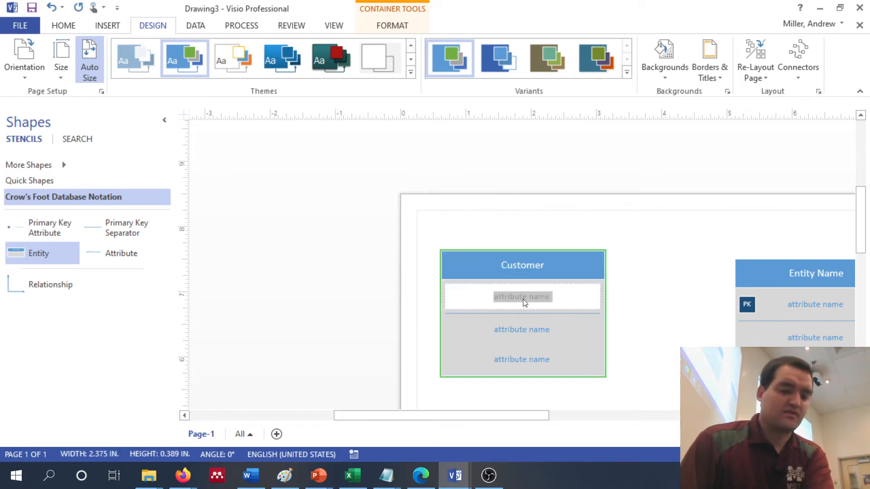
text(CustID)
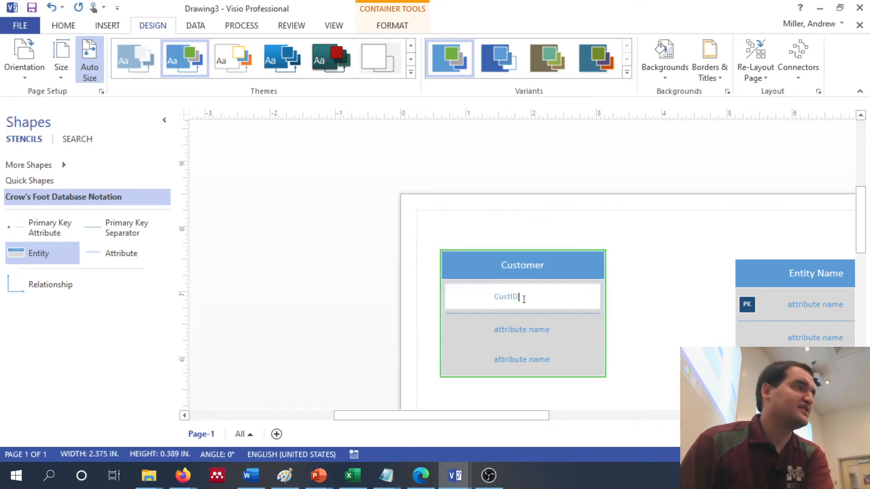
Open the attribute below CustID for editing, and view the new-drawing templates before returning to the drawing
double_click(513, 336)
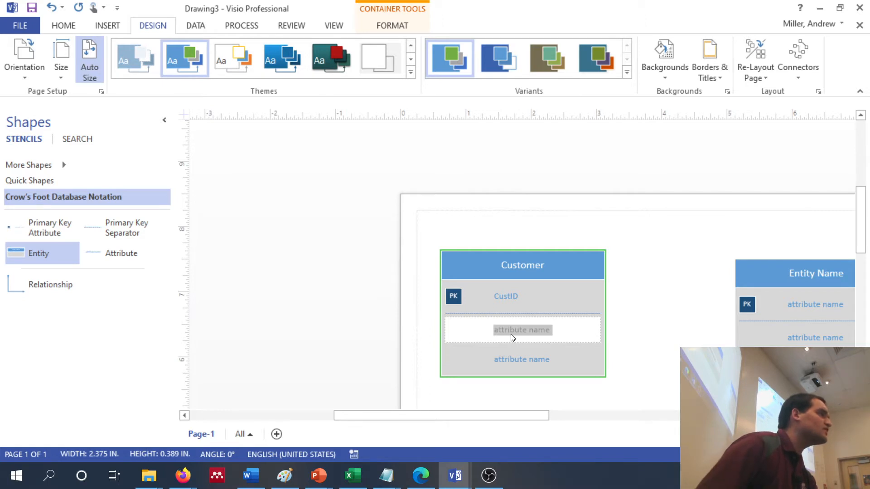
click(25, 25)
click(35, 87)
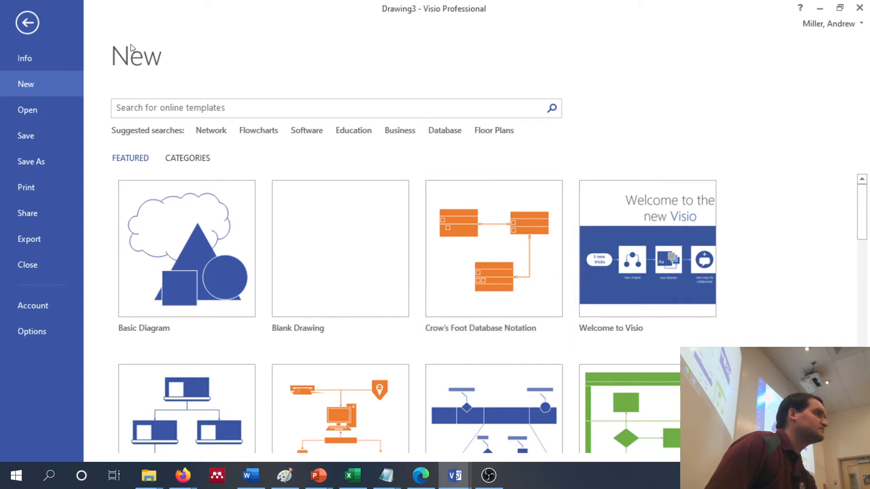
click(37, 22)
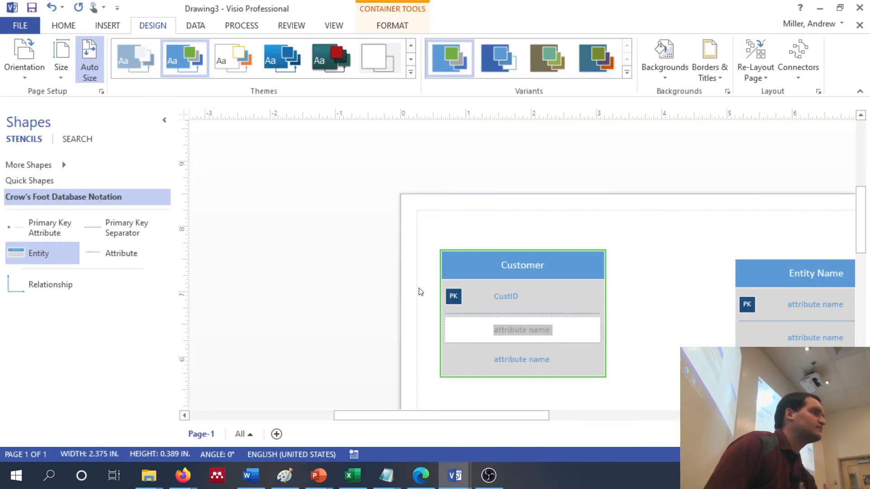
Name the two attributes below CustID in the Customer entity FName and MName
scroll(555, 299, down, 3)
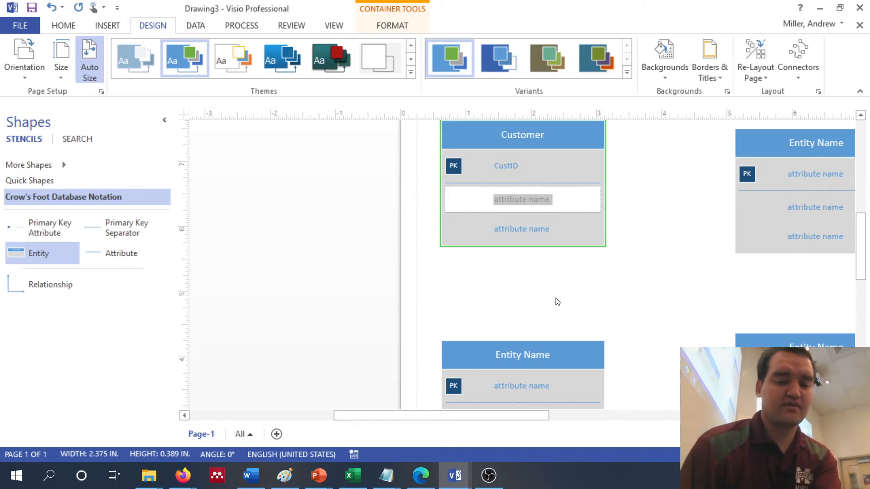
text(F)
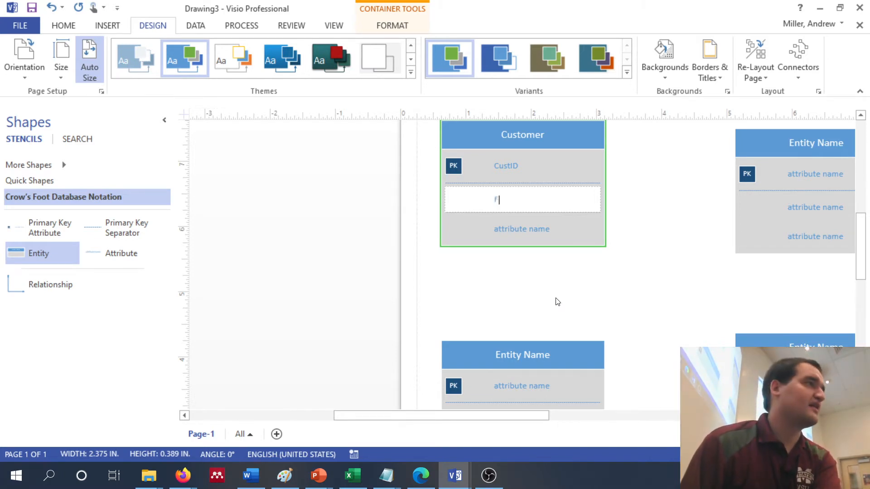
text(Name)
double_click(523, 231)
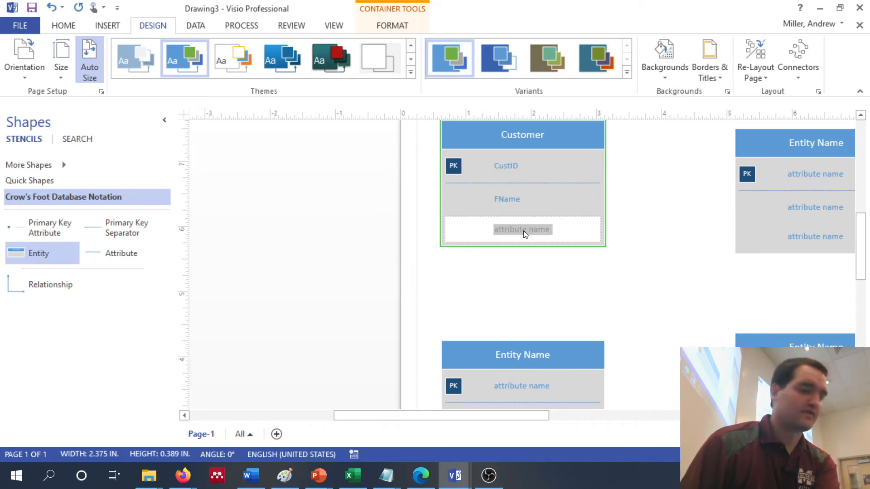
text(MName)
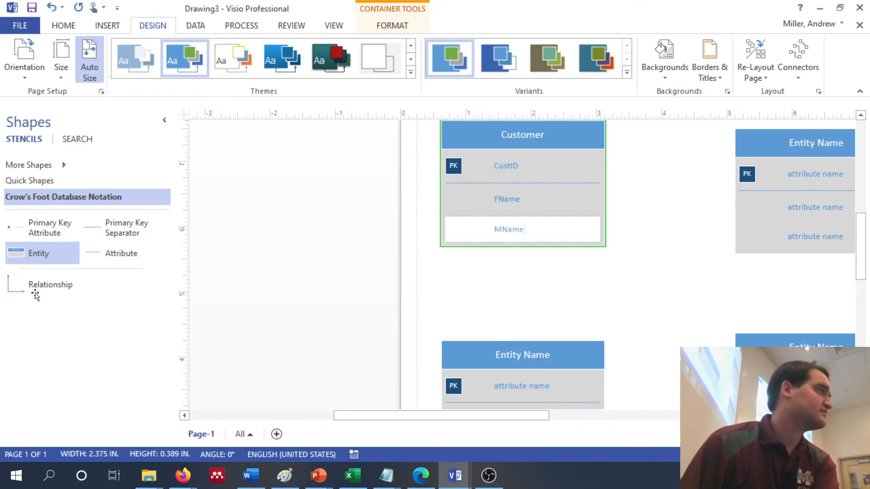
Add three Attribute rows to the Customer entity below MName
drag(99, 254, 497, 248)
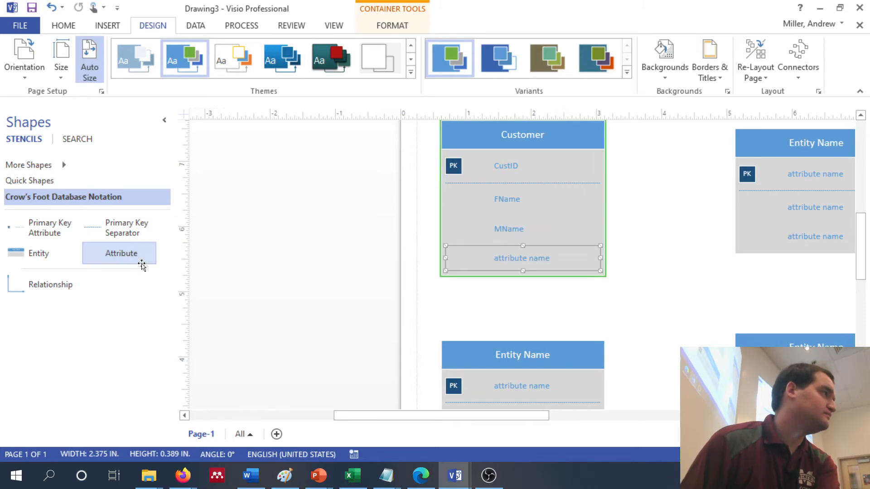
drag(142, 266, 515, 267)
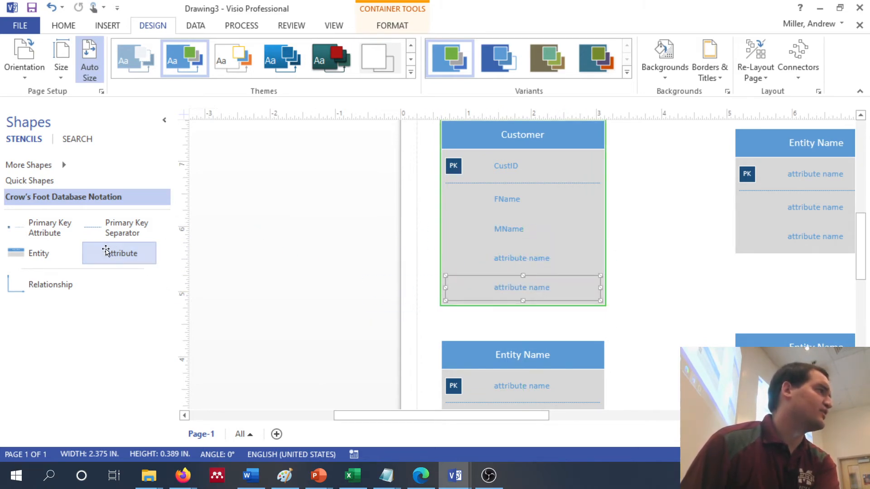
drag(106, 250, 499, 293)
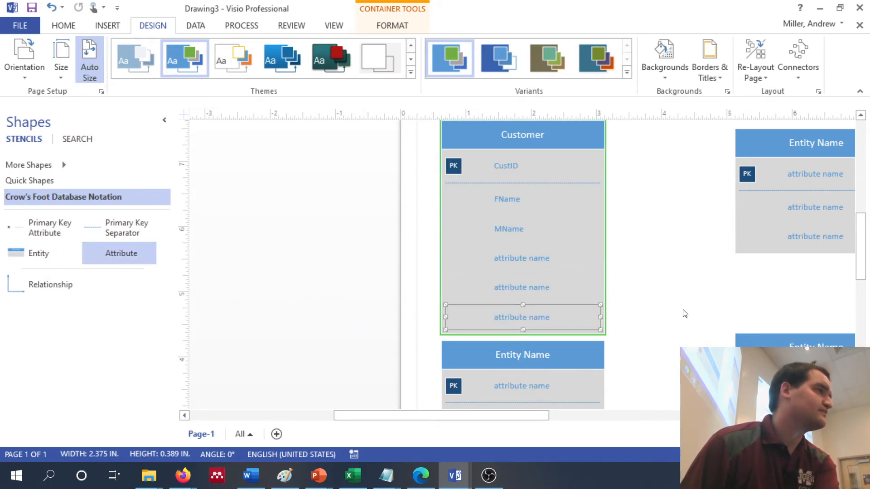
Move the entity directly beneath Customer down and to the right to free space for the Customer entity
click(683, 290)
scroll(682, 289, down, 3)
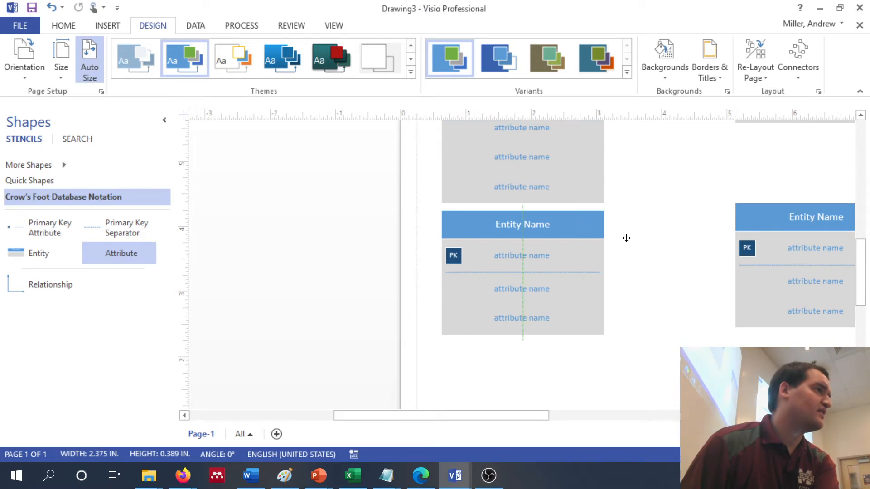
drag(590, 226, 813, 344)
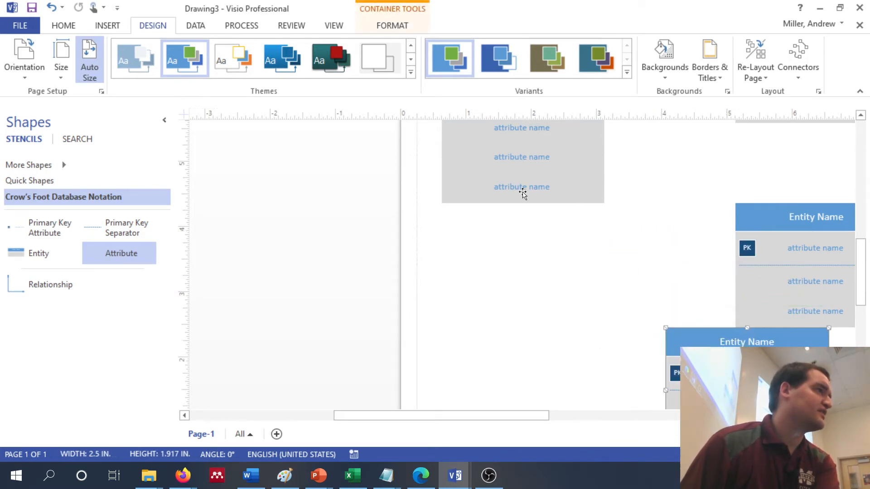
Add four more Attribute rows to the Customer entity among the unnamed attributes below MName
scroll(521, 190, up, 3)
scroll(521, 194, down, 3)
scroll(523, 194, up, 3)
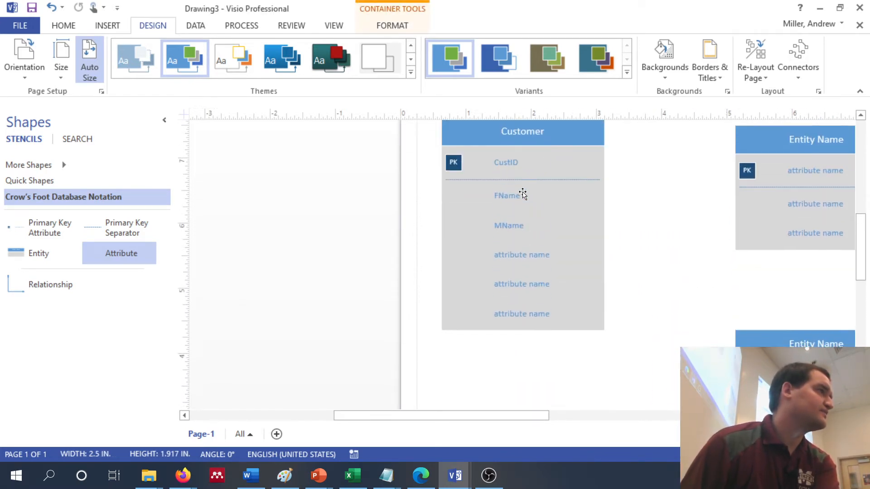
drag(146, 254, 516, 272)
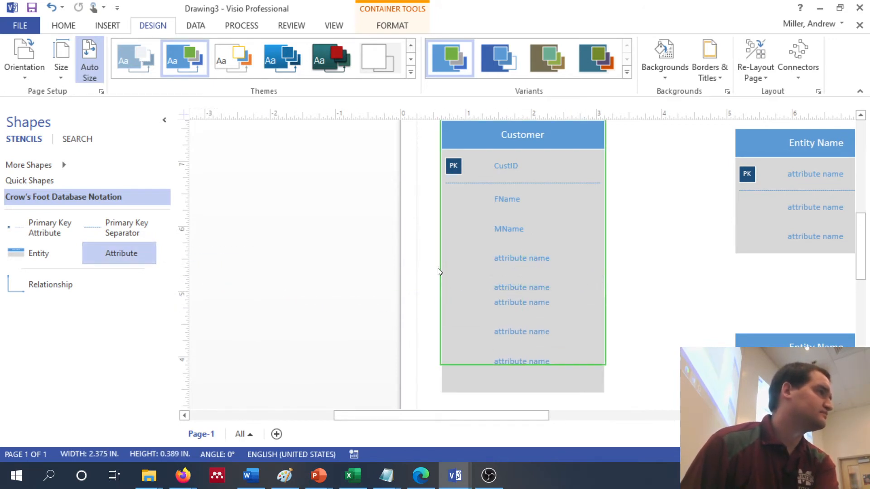
drag(133, 252, 527, 307)
drag(144, 252, 530, 308)
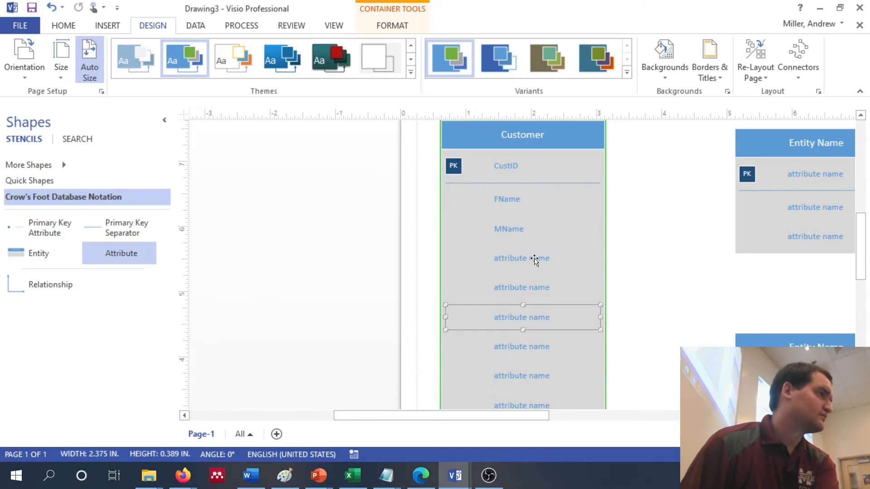
Name the three Customer attributes below MName LName, DOB and Phone
double_click(534, 257)
text(LName)
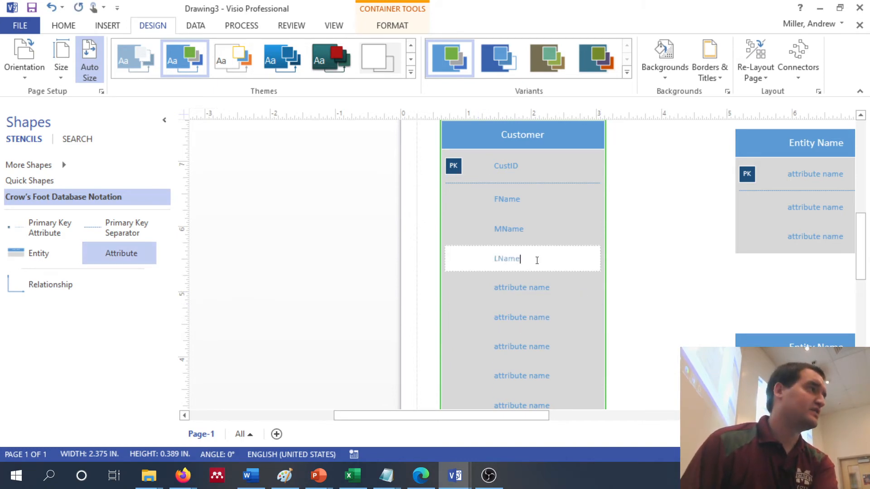
double_click(528, 287)
text(DOB)
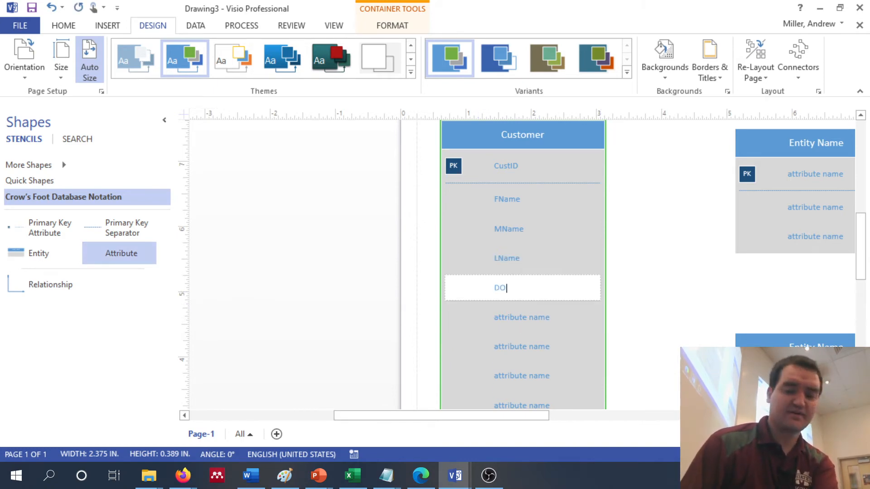
double_click(521, 319)
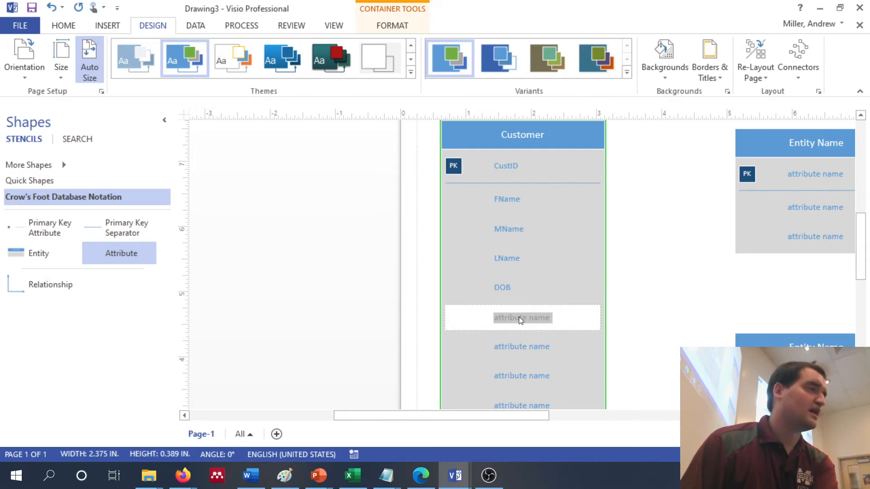
text(Phone)
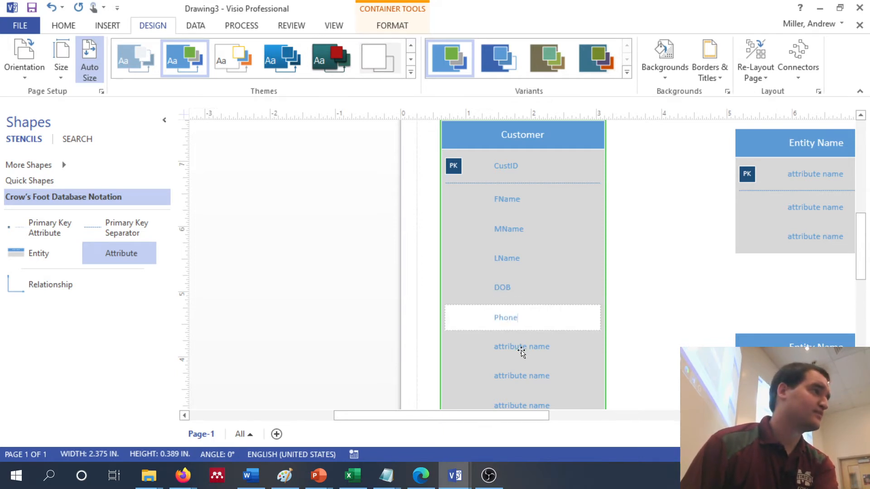
Name the two Customer attributes below Phone email and SSN
double_click(522, 347)
text(email)
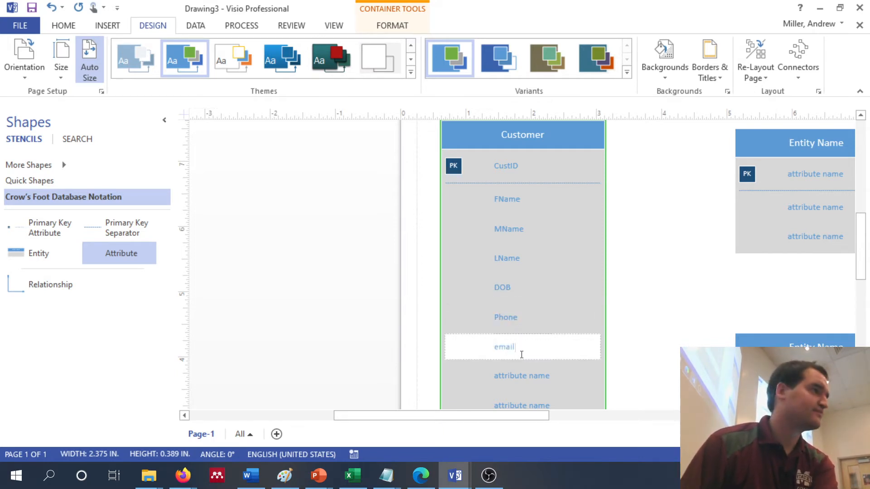
double_click(514, 381)
text(SS)
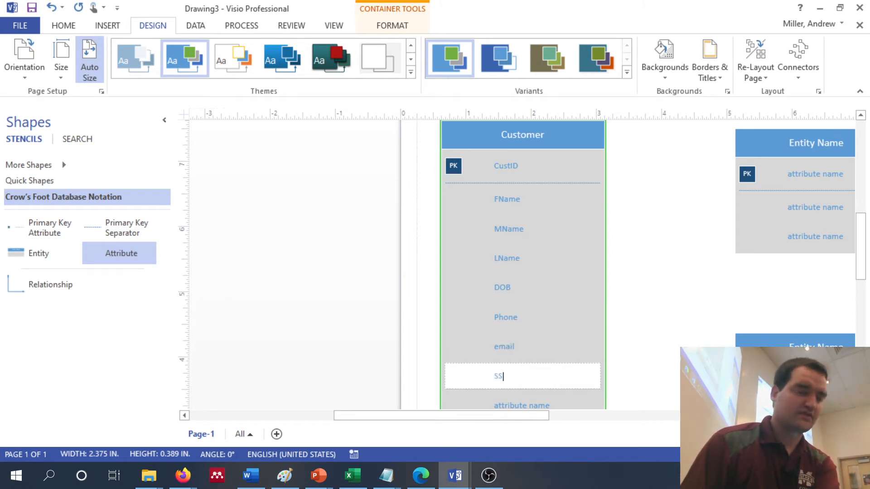
text(N)
Add three further Attribute rows to the Customer entity below SSN
scroll(514, 382, down, 4)
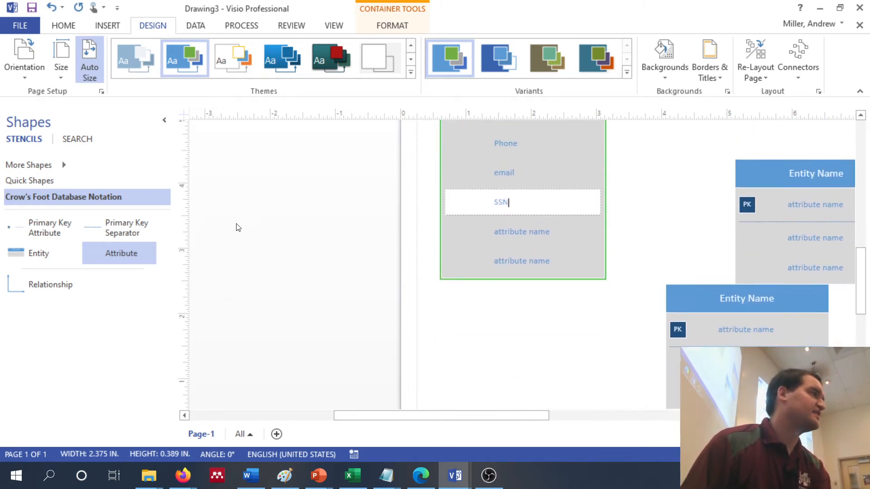
drag(136, 256, 522, 247)
drag(116, 252, 521, 274)
drag(132, 253, 521, 305)
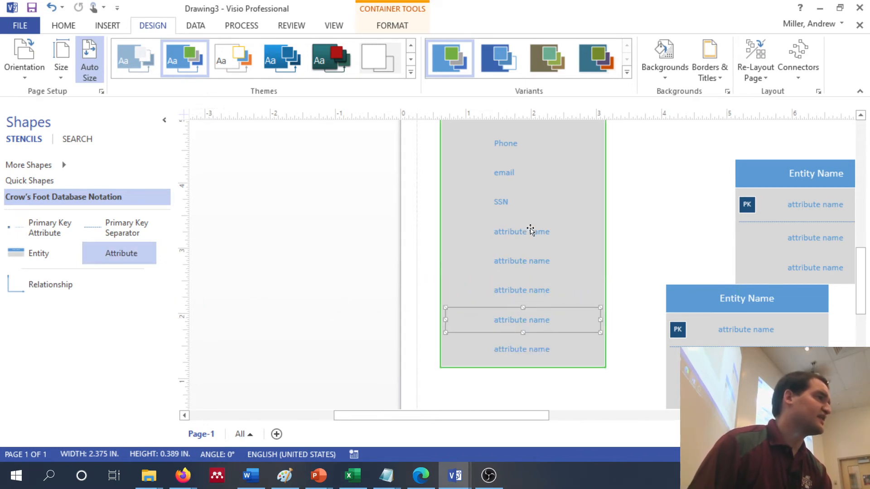
Name the Customer attribute directly below SSN Add1
click(518, 235)
click(517, 235)
text(Ci)
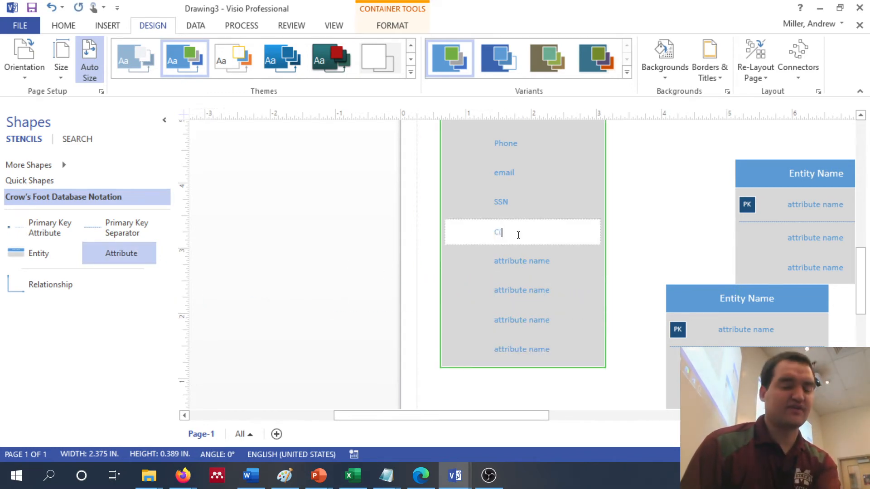
text(ty)
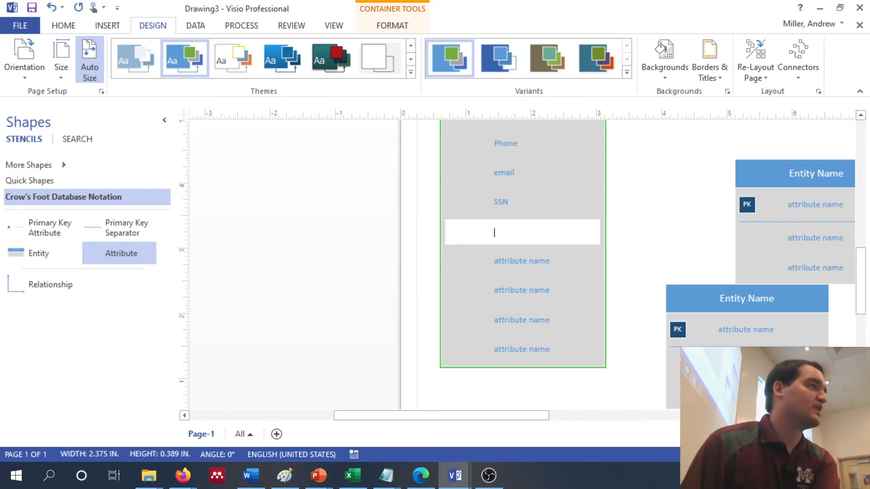
Name the four Customer attributes below Add1 Add2, City, State and Zip
double_click(515, 261)
text(Add2)
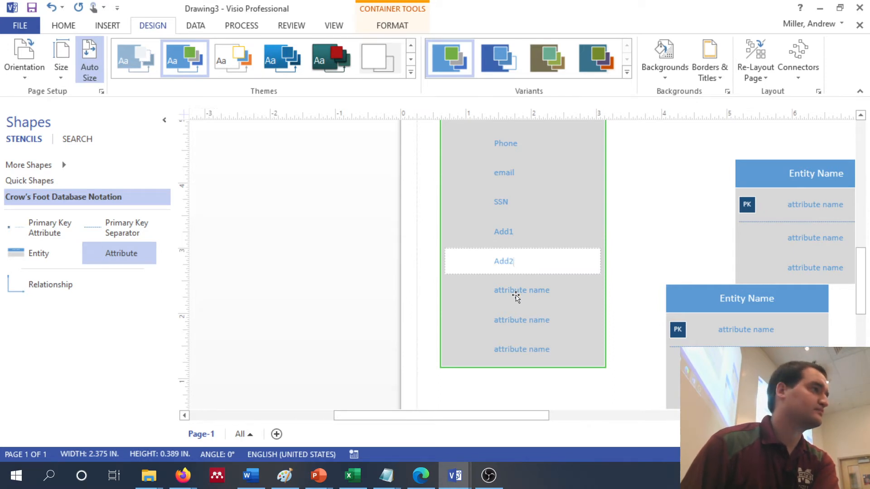
double_click(516, 296)
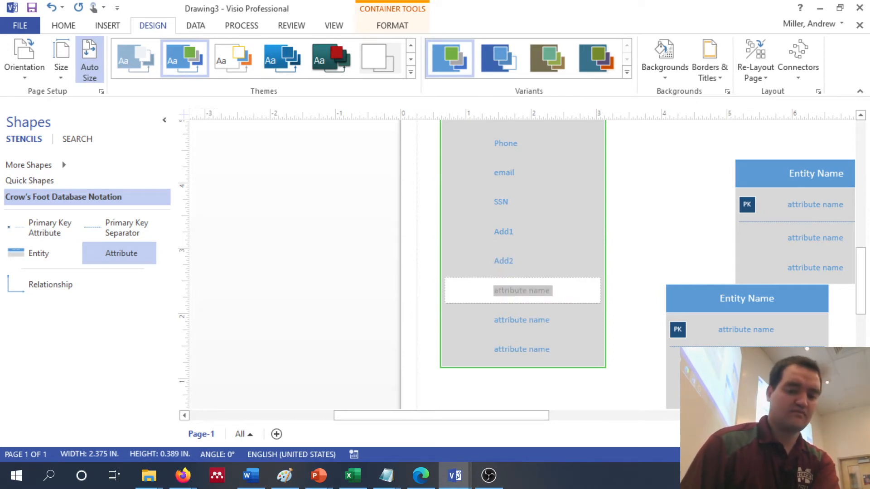
text(City)
double_click(530, 319)
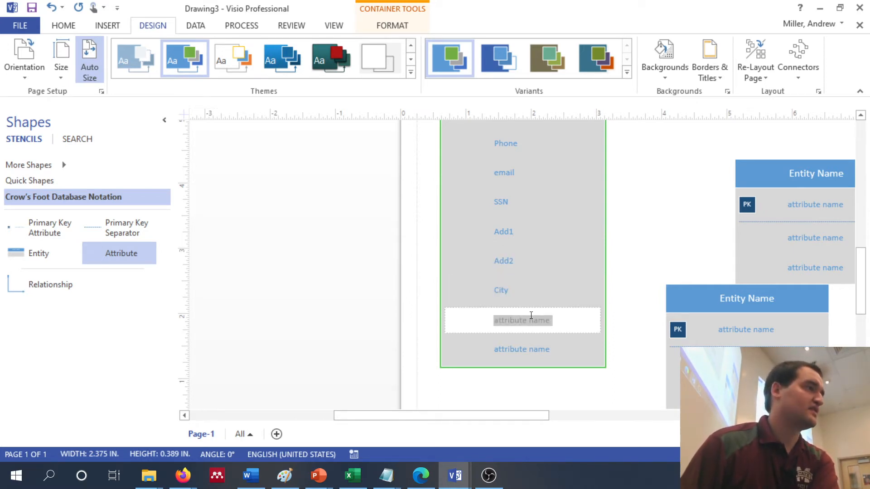
text(State)
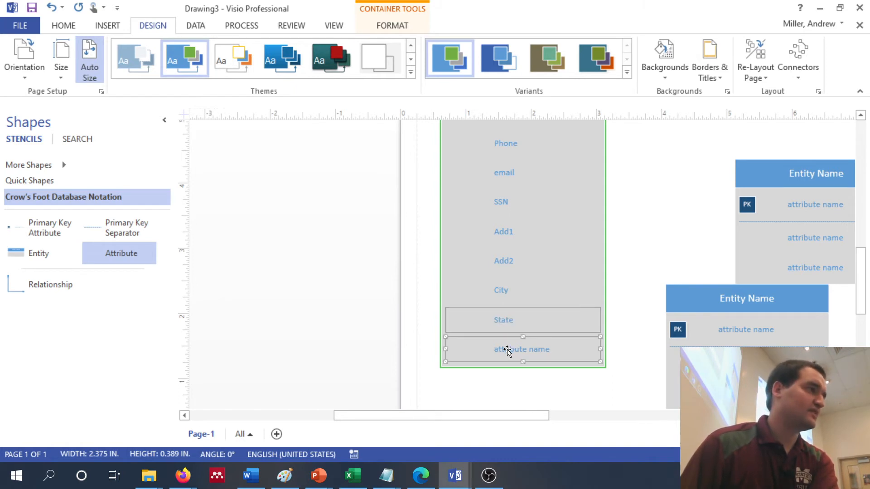
double_click(509, 349)
text(Zip)
click(651, 217)
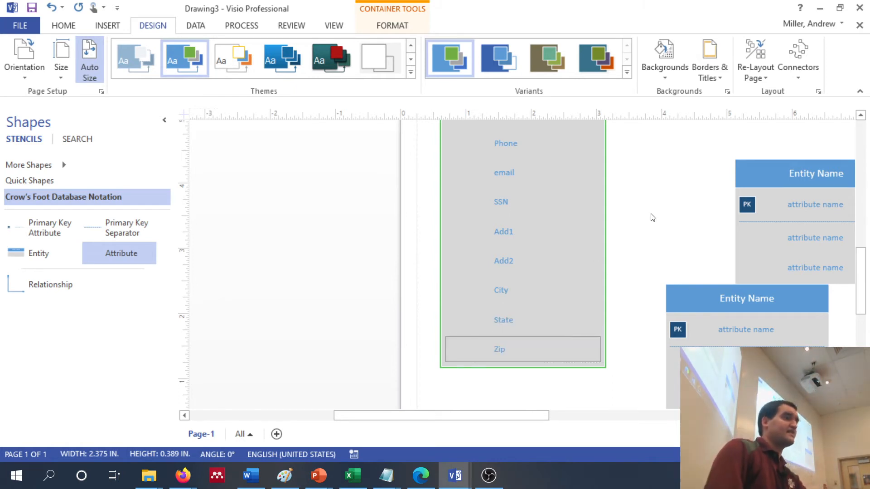
Insert an extra Attribute row between LName and DOB in the Customer entity, and delete it again
scroll(652, 217, up, 5)
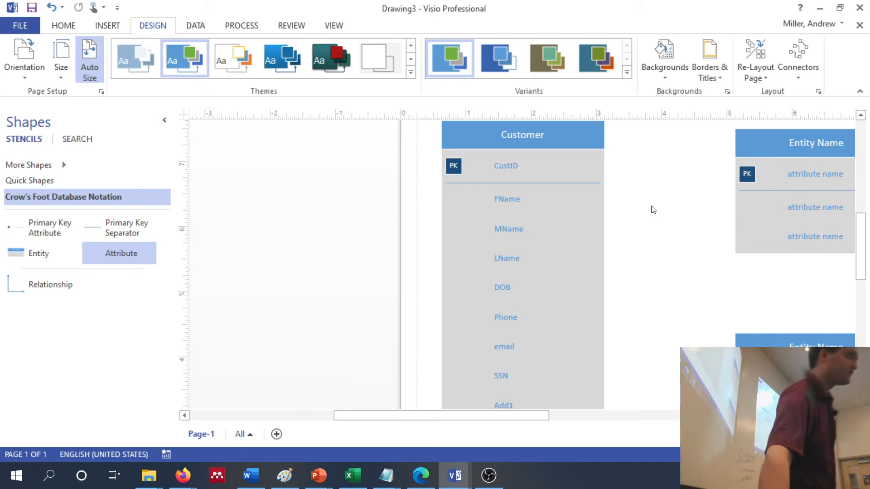
drag(97, 252, 513, 276)
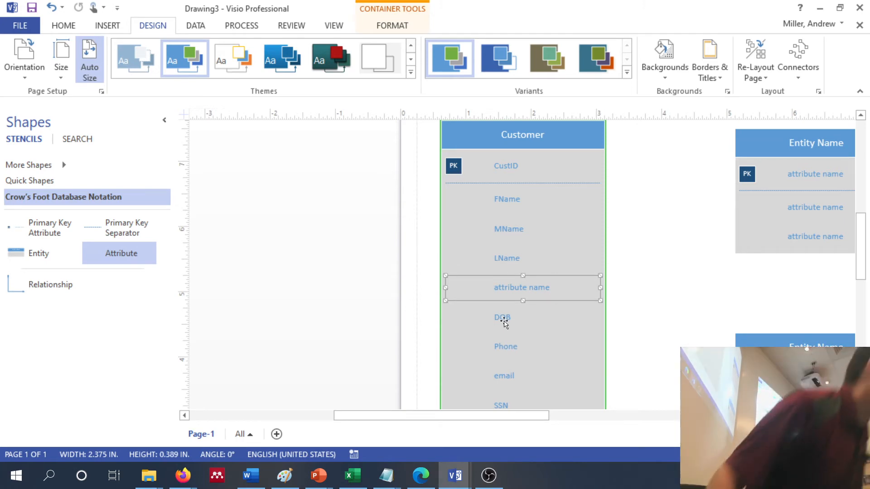
click(483, 287)
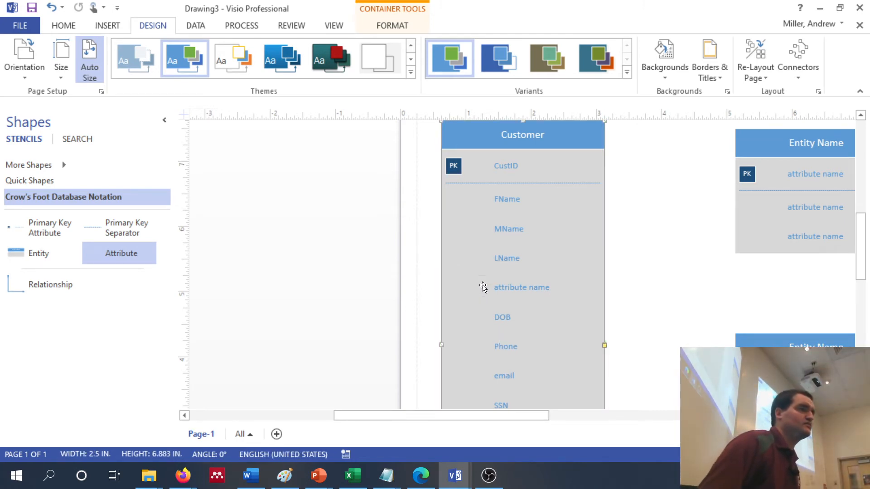
click(504, 288)
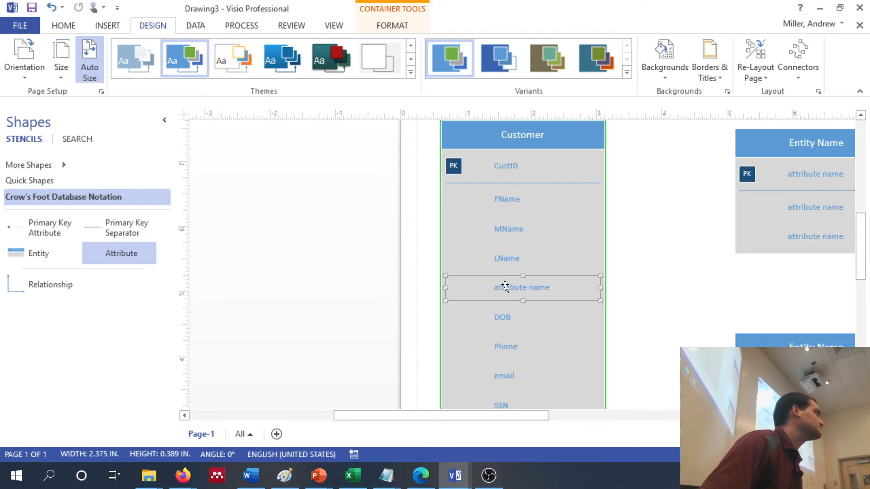
key(Delete)
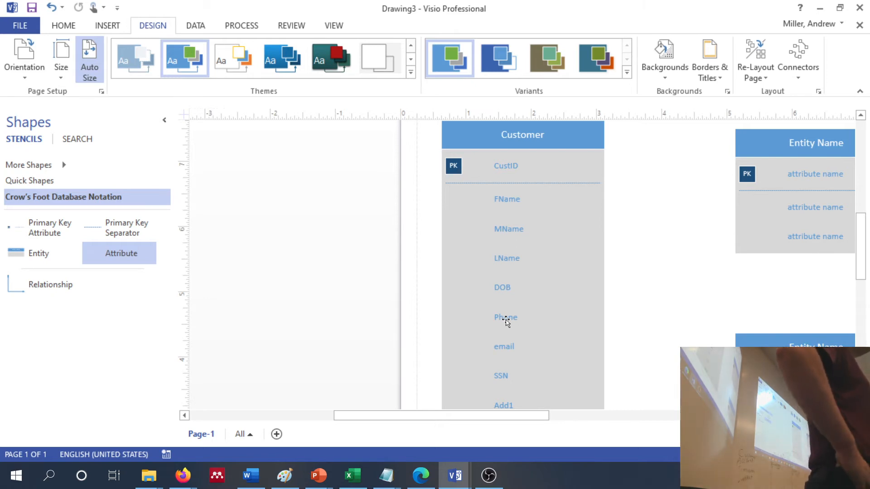
Rename the unnamed entity beside the upper part of Customer as Account
click(506, 321)
scroll(504, 324, down, 5)
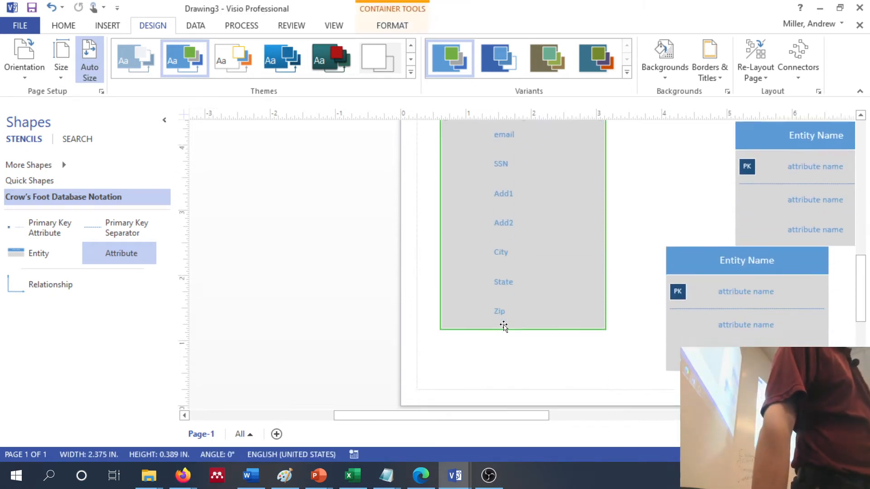
scroll(504, 327, down, 1)
scroll(504, 327, up, 1)
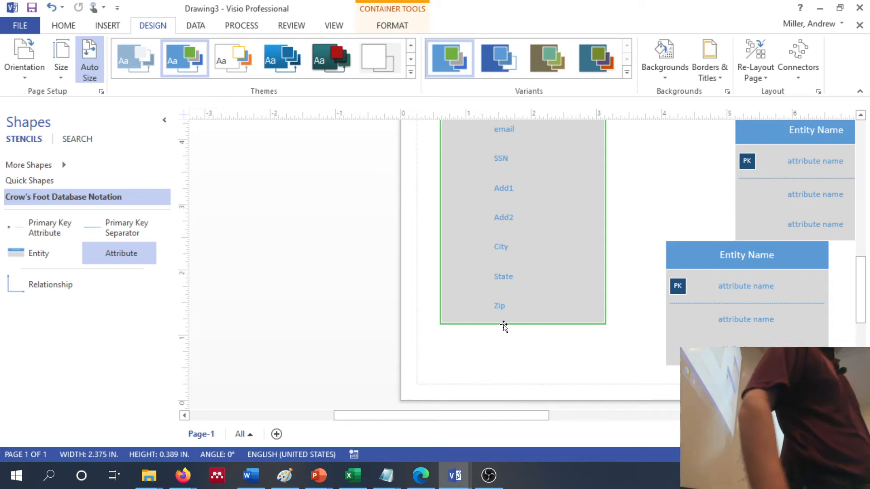
scroll(504, 326, up, 5)
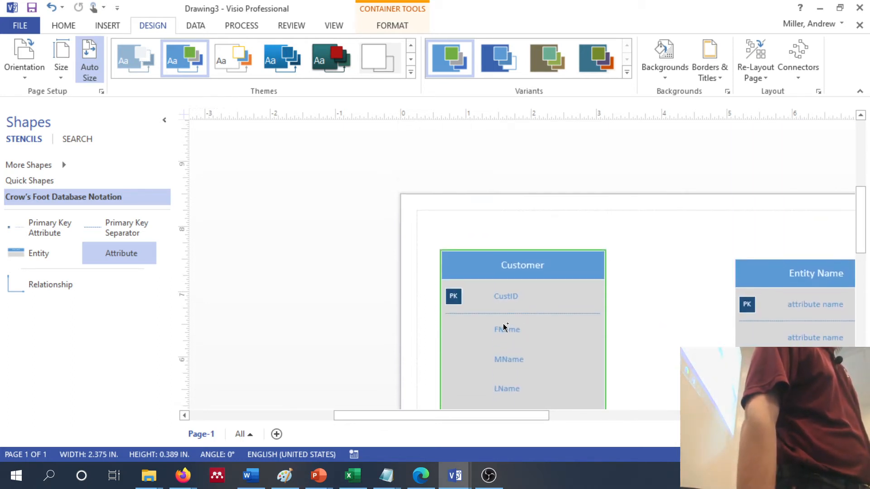
scroll(504, 326, right, 3)
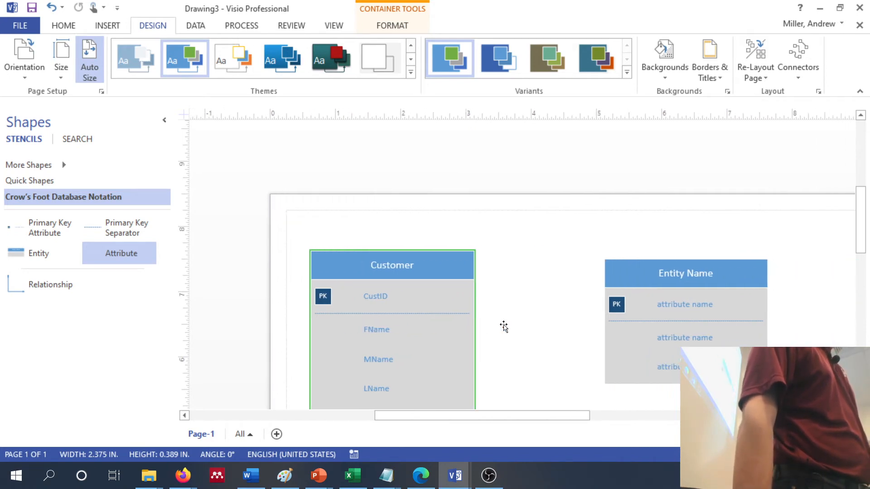
scroll(504, 327, right, 1)
double_click(653, 271)
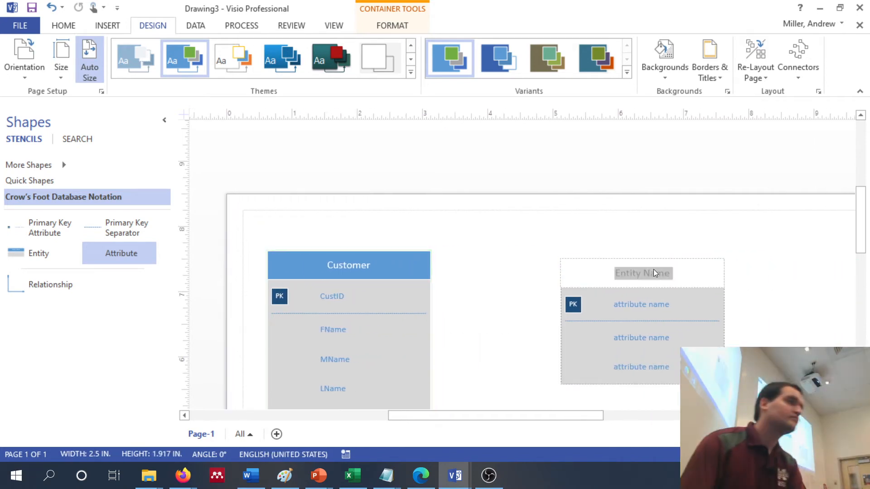
key(Delete)
text(Account)
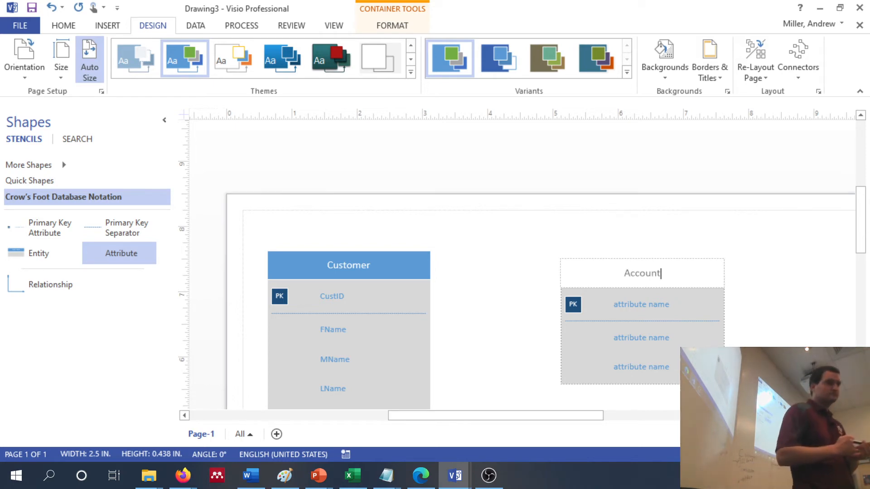
drag(652, 274, 691, 335)
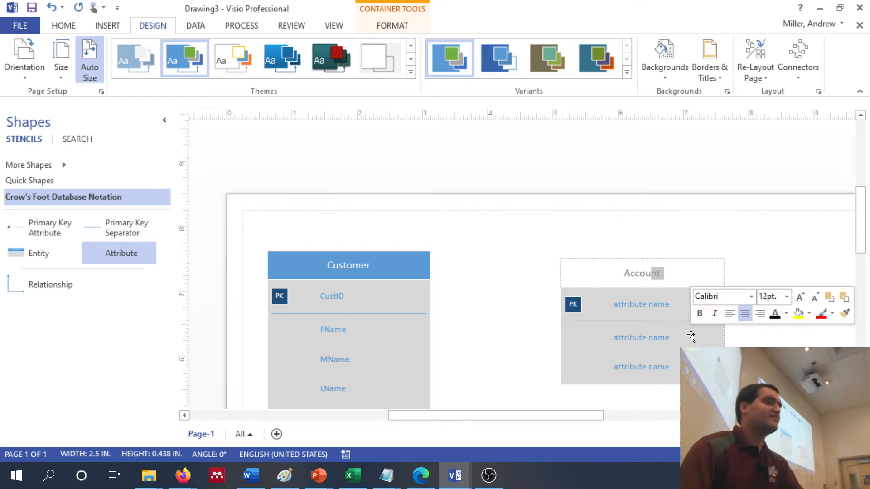
Name the Account entity's primary key attribute AcctNo
click(640, 305)
double_click(640, 305)
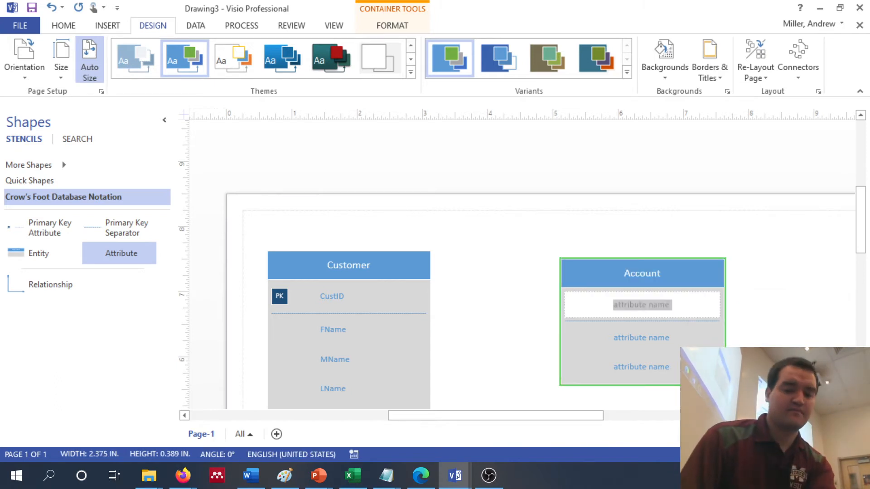
text(Account)
key(BackSpace)
key(BackSpace)
key(BackSpace)
key(BackSpace)
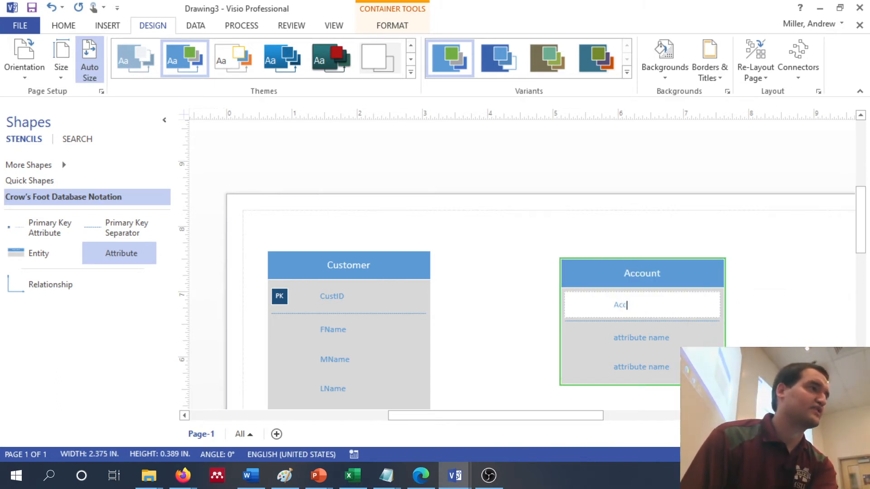
text(tNum)
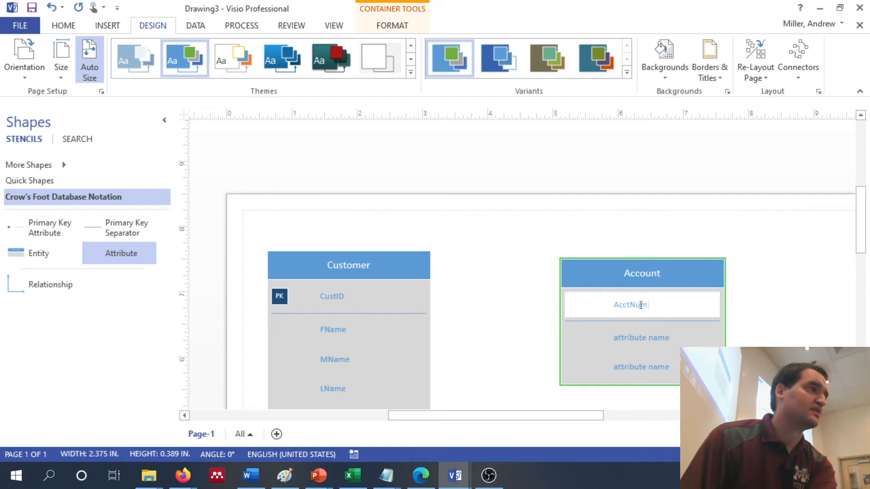
key(BackSpace)
key(BackSpace)
text(o)
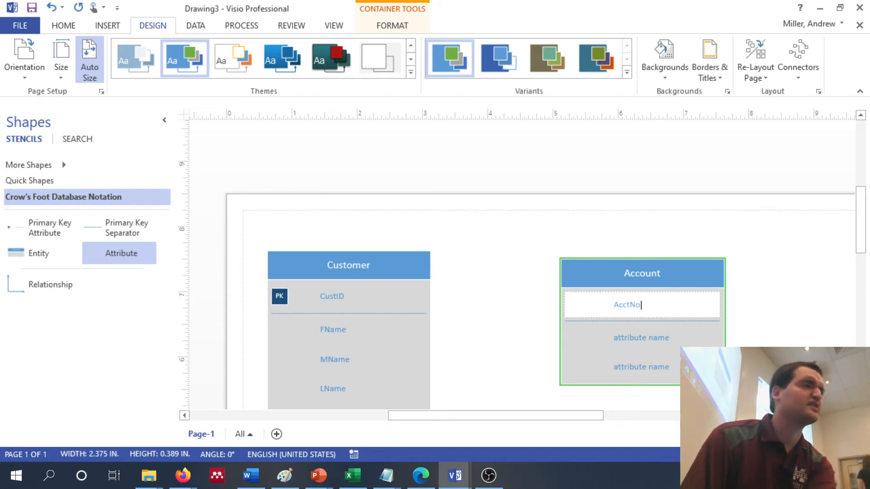
Name the two Account attributes below the primary key AcctType and StartingBal
double_click(654, 343)
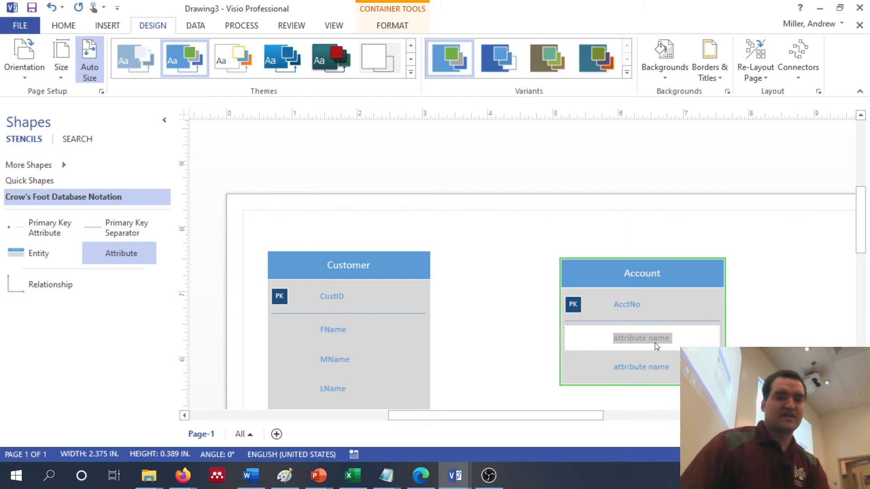
text(Acct)
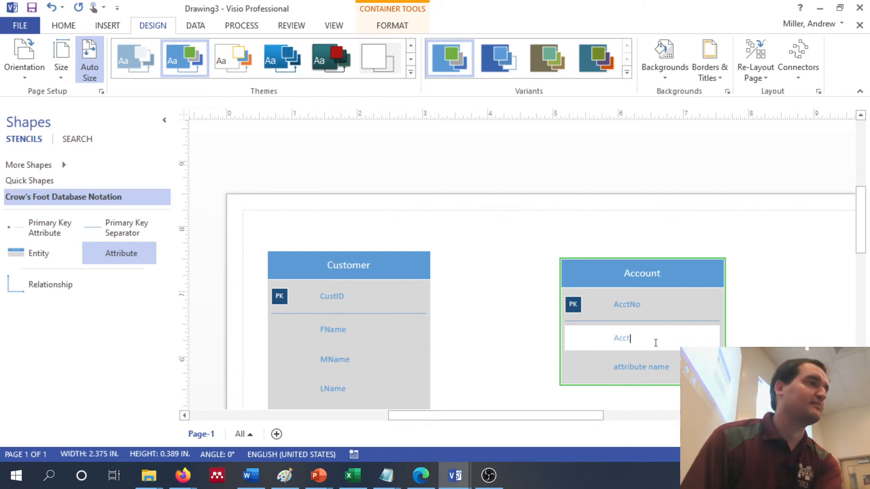
text(Type)
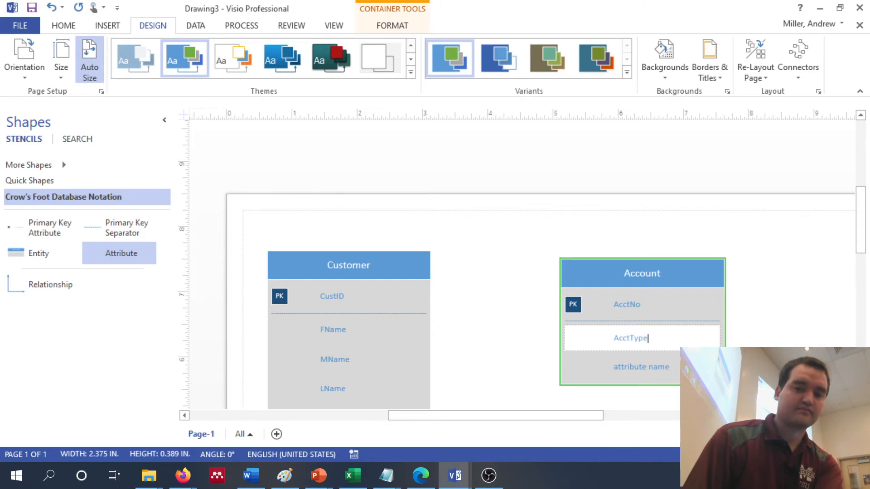
double_click(644, 367)
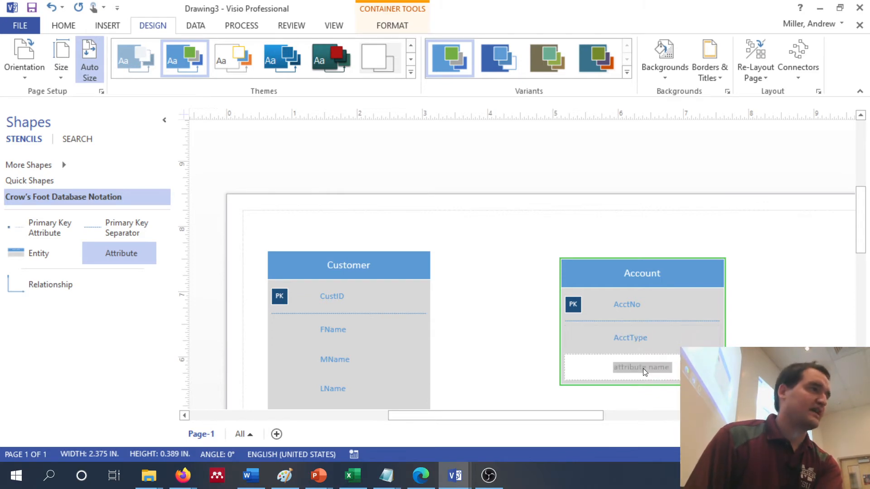
text(StartingBal)
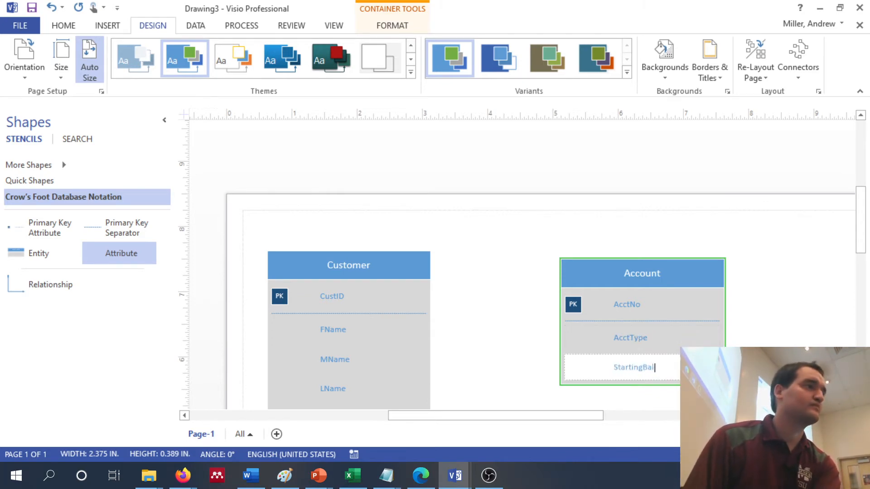
click(793, 307)
Move the unnamed entity below Account closer to Customer and rename it CustAcct
scroll(793, 307, down, 3)
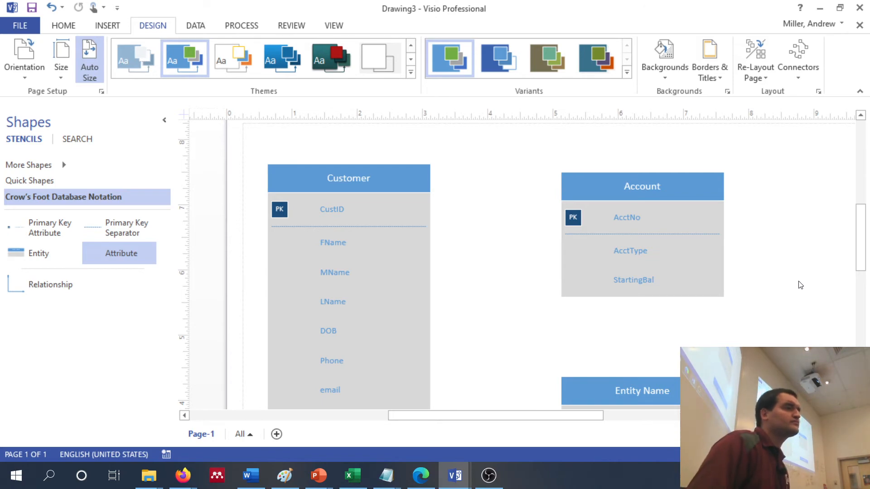
scroll(801, 285, down, 3)
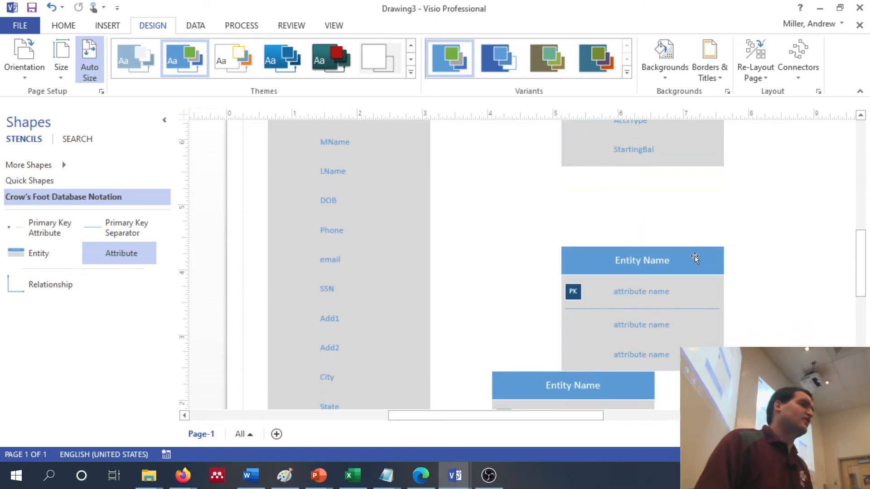
drag(692, 257, 600, 221)
double_click(572, 227)
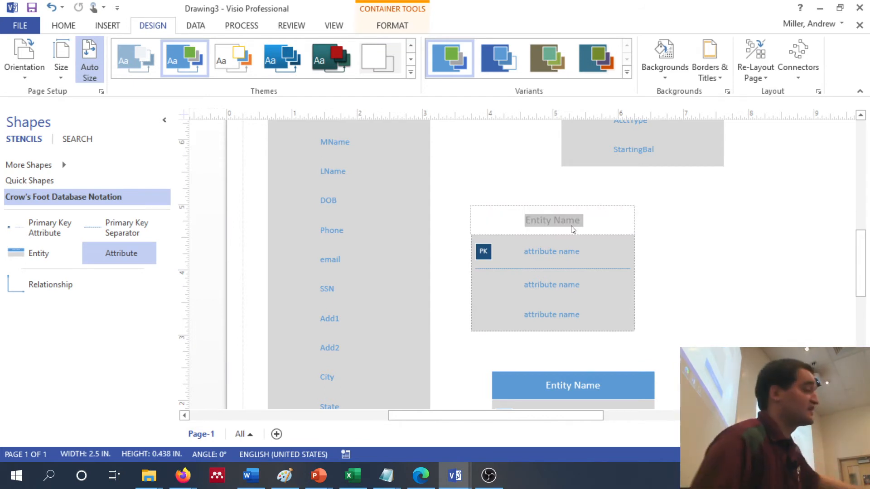
text(CustAcct)
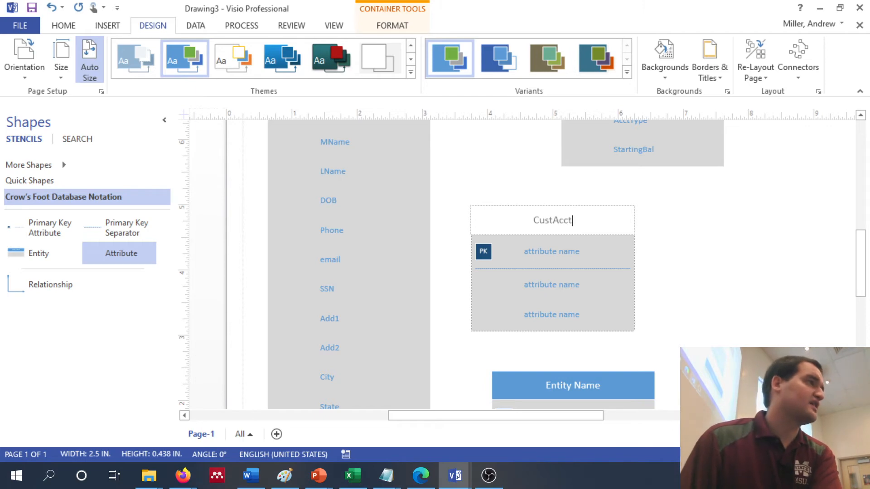
Name the first two CustAcct attributes CustID and AcctNo, and move the primary key separator below AcctNo
double_click(552, 252)
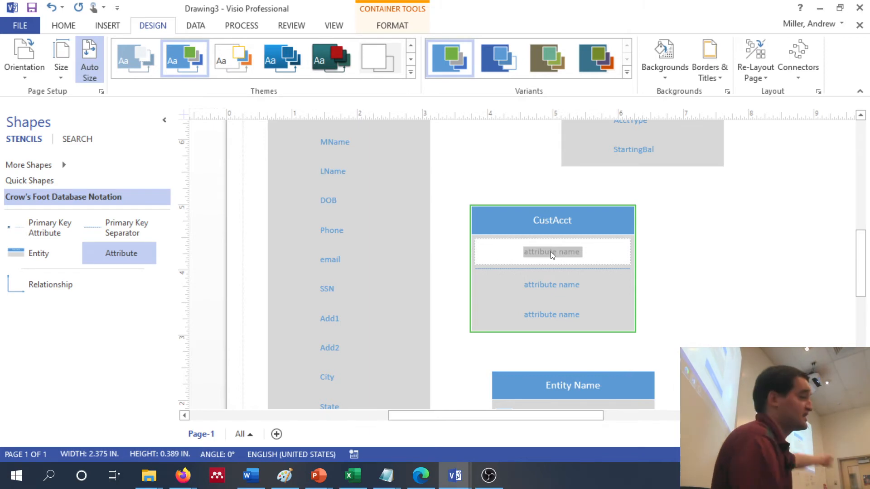
text(CustID)
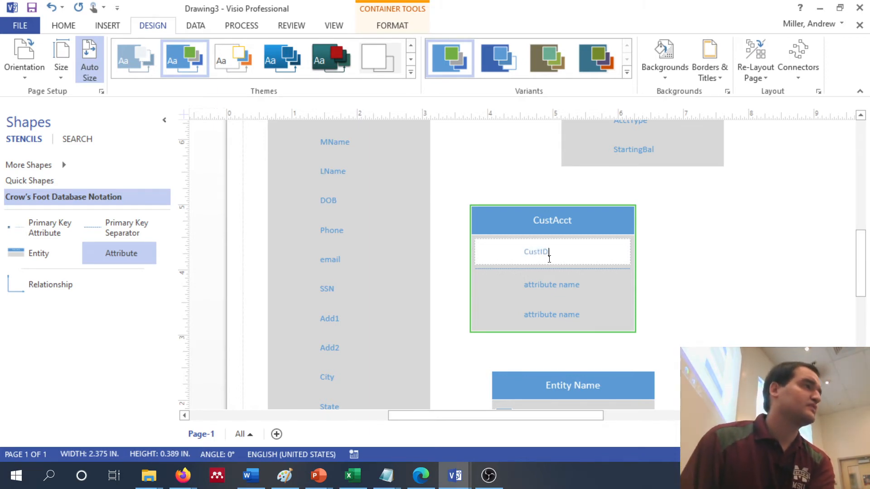
double_click(542, 283)
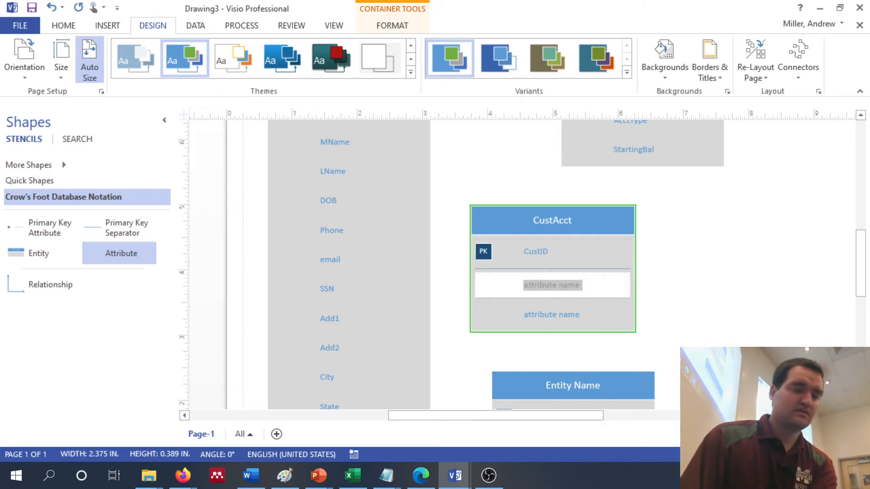
text(AcctNo)
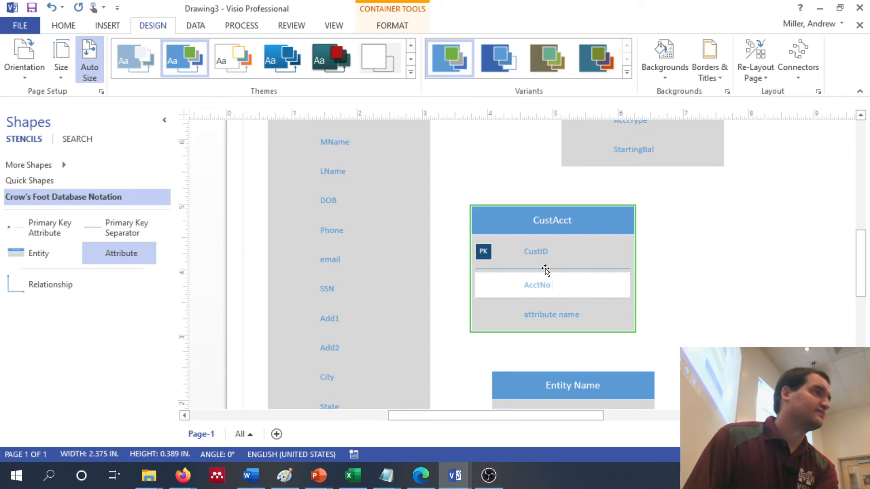
click(546, 270)
key(Down)
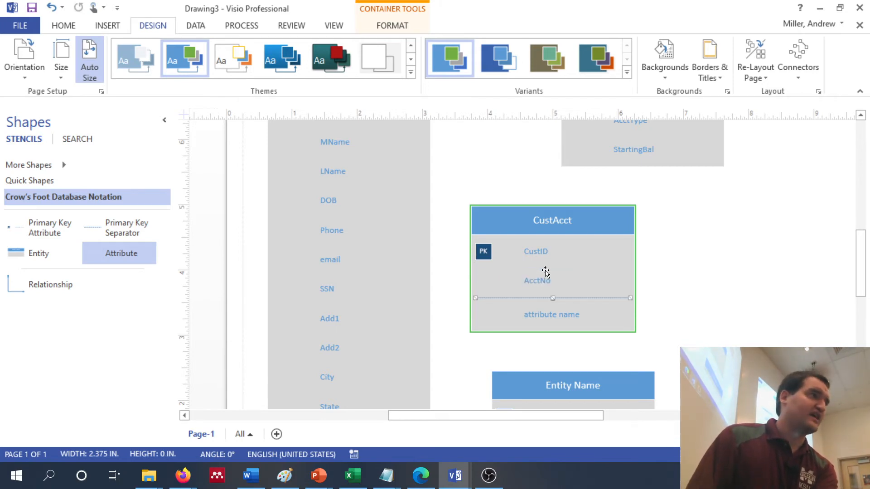
click(537, 281)
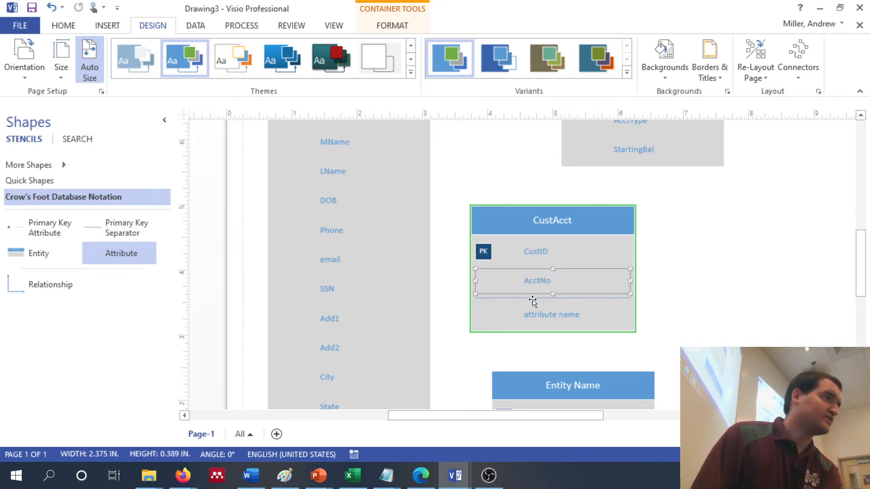
click(534, 298)
key(Up)
key(Down)
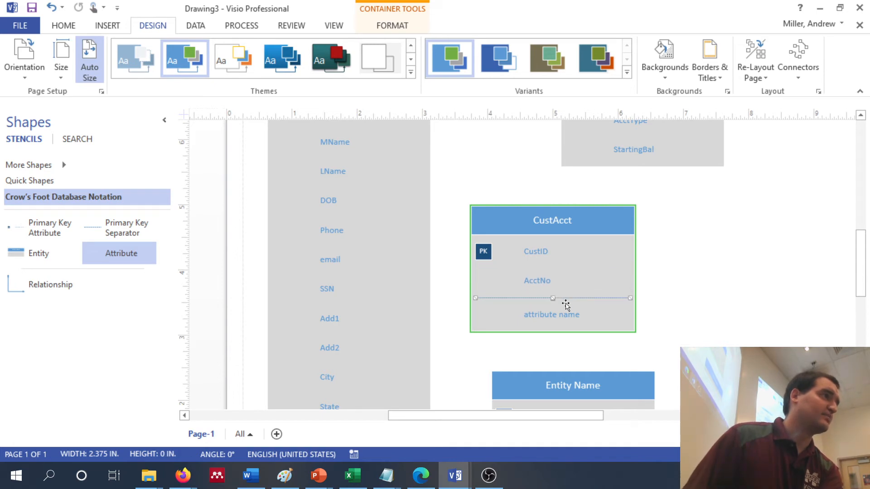
key(Up)
key(Down)
Set the AcctNo attribute of the CustAcct entity as both a primary key and a foreign key
click(544, 281)
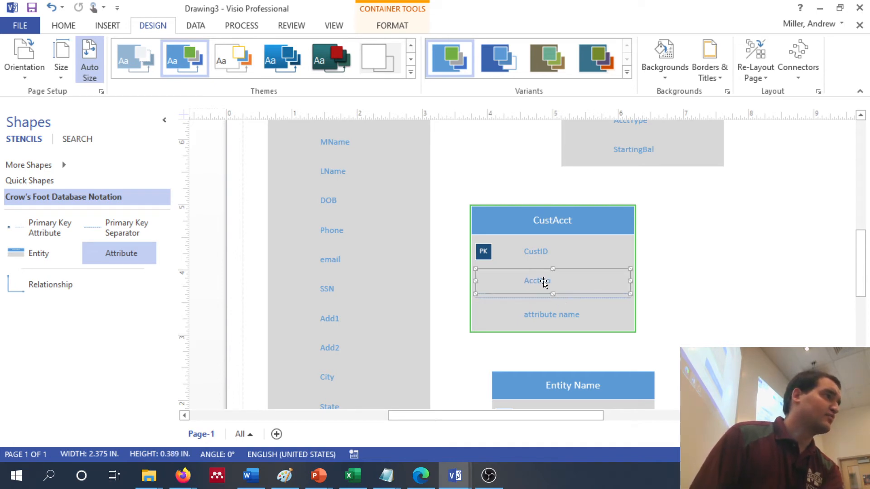
right_click(633, 281)
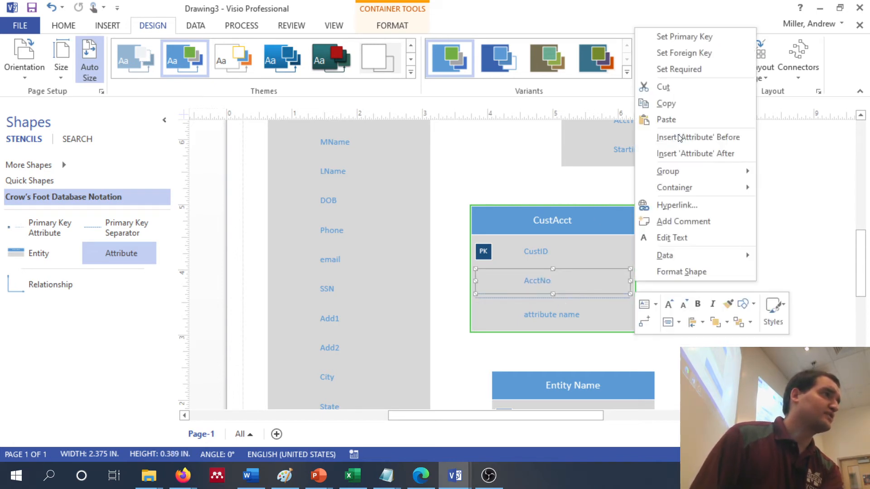
click(705, 36)
right_click(529, 279)
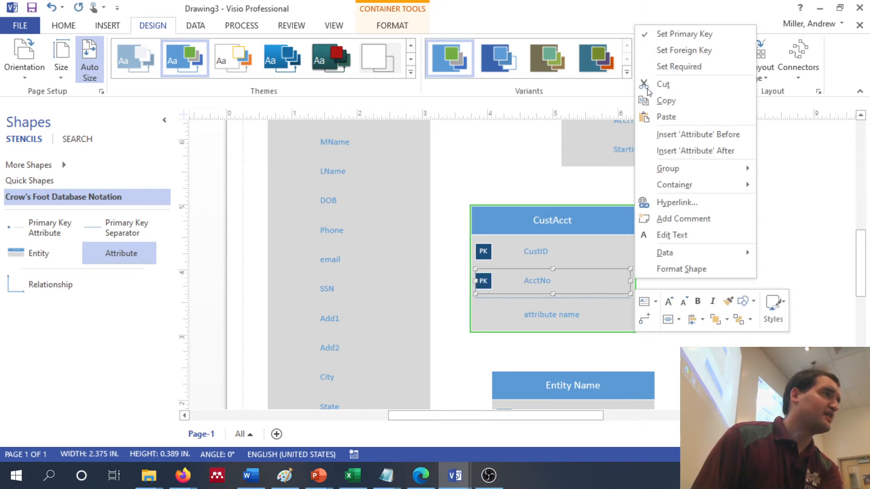
click(686, 49)
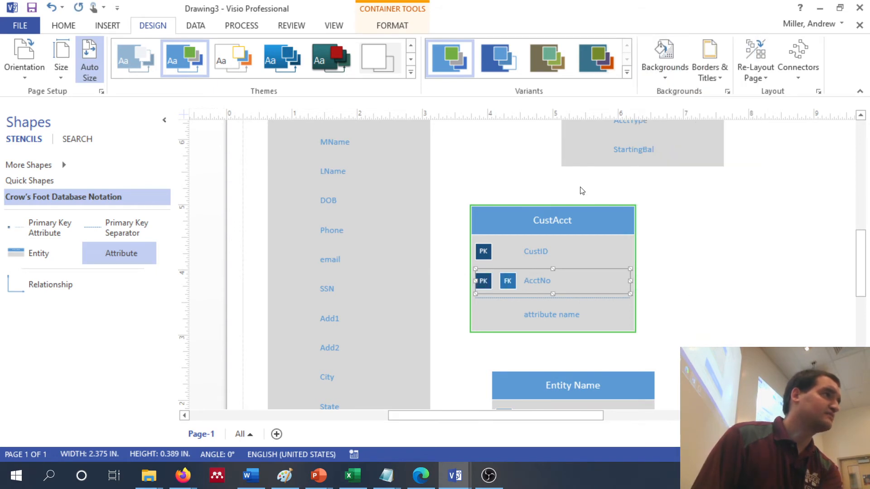
Set the CustID attribute of the CustAcct entity as a foreign key as well
right_click(534, 249)
click(683, 232)
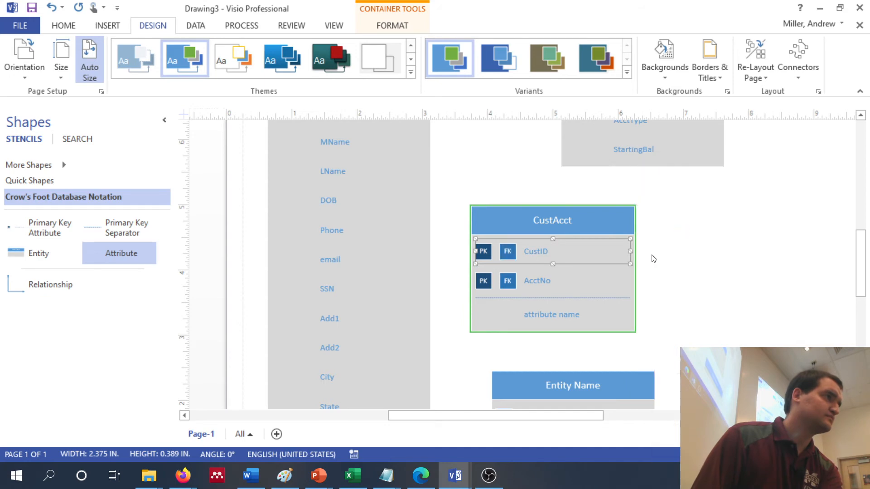
click(727, 247)
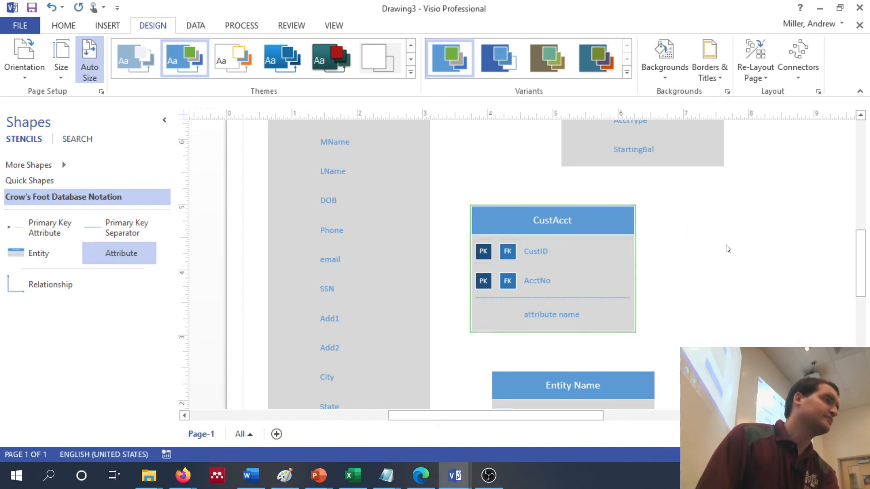
Delete the unnamed attribute below AcctNo from the CustAcct entity
click(580, 319)
drag(580, 319, 643, 297)
click(563, 314)
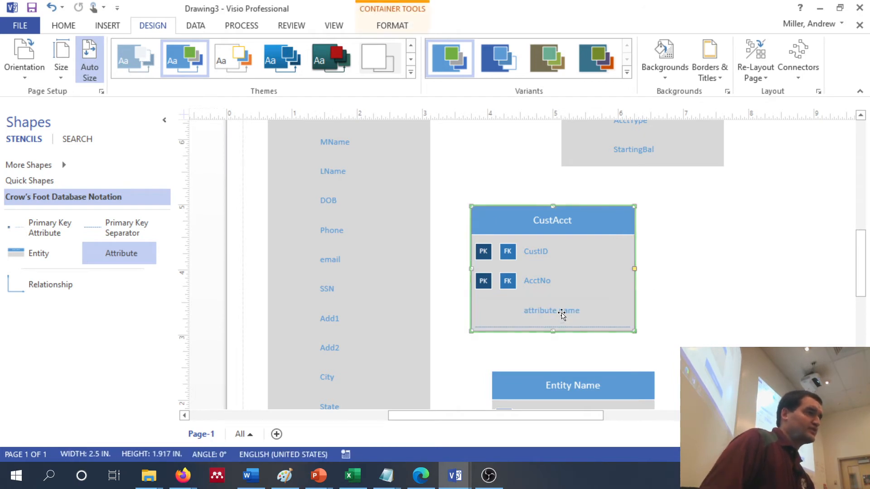
click(562, 313)
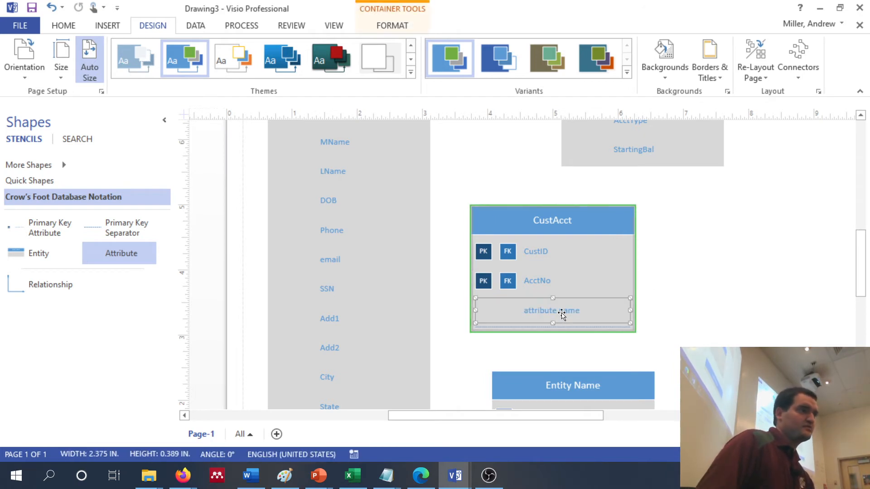
key(Delete)
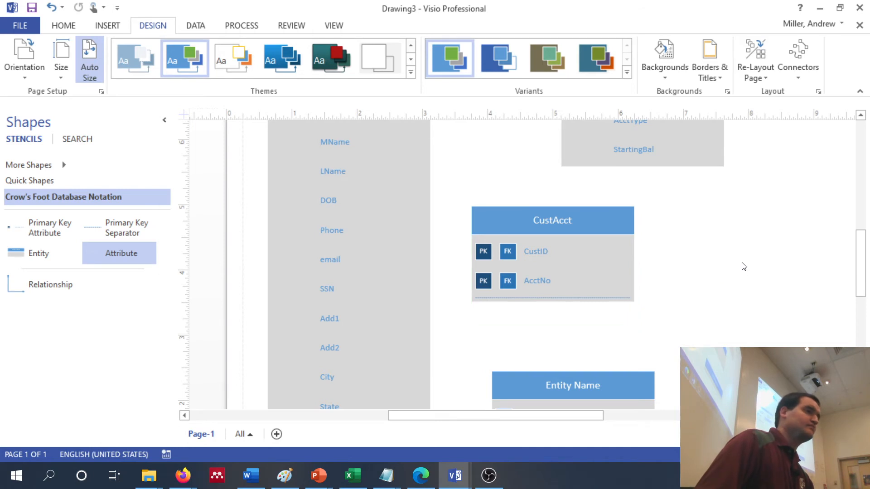
scroll(744, 266, up, 3)
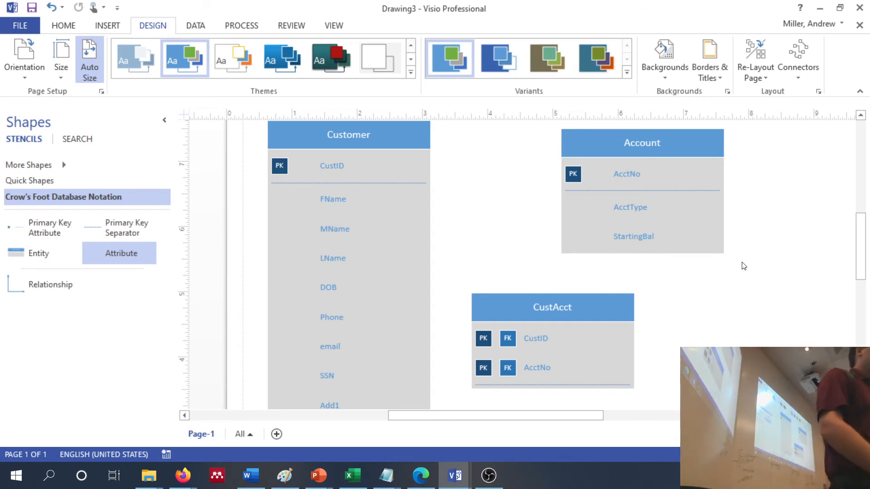
click(552, 339)
click(552, 339)
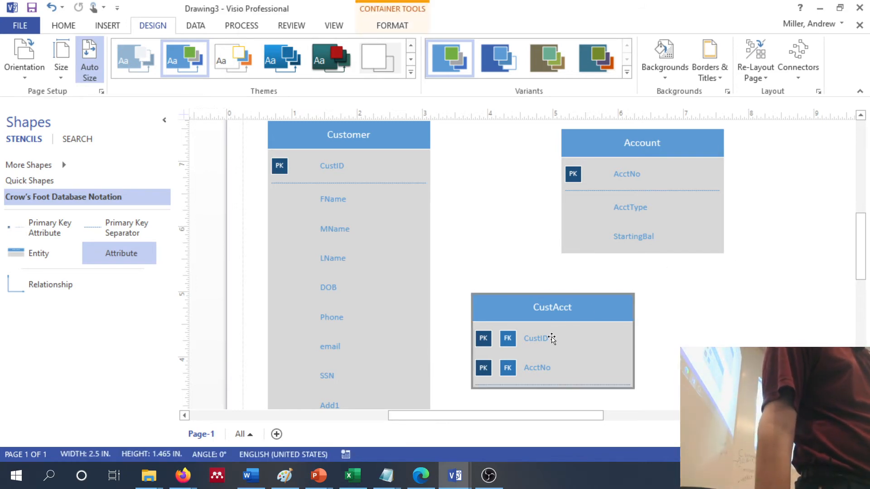
click(551, 340)
right_click(550, 340)
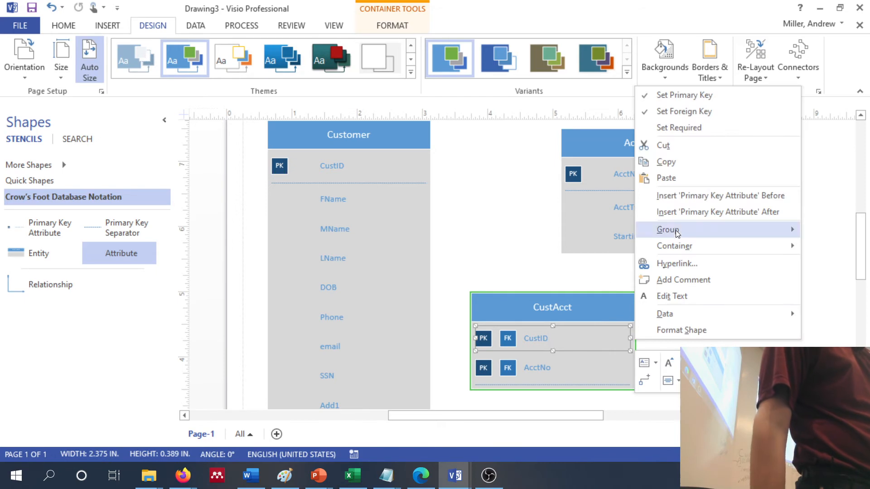
click(463, 186)
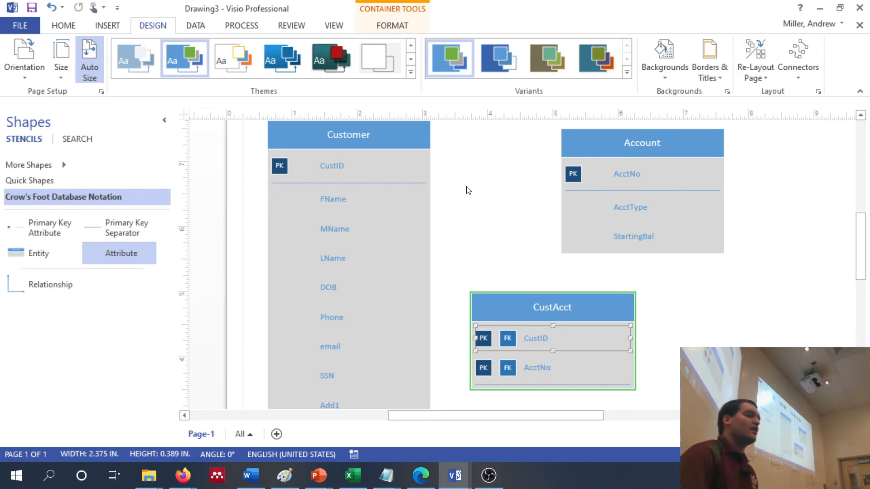
click(469, 198)
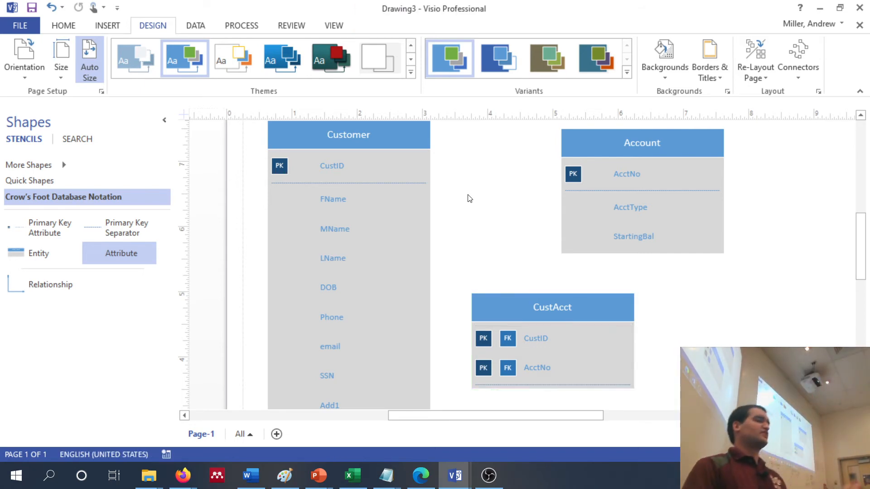
Rename the unnamed entity below CustAcct as Transaction and name its primary key attribute TID
scroll(473, 213, down, 10)
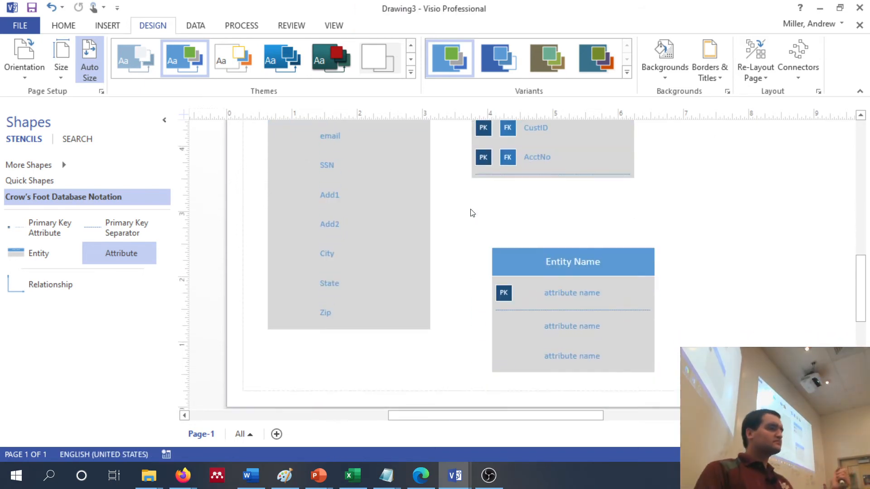
scroll(473, 213, up, 6)
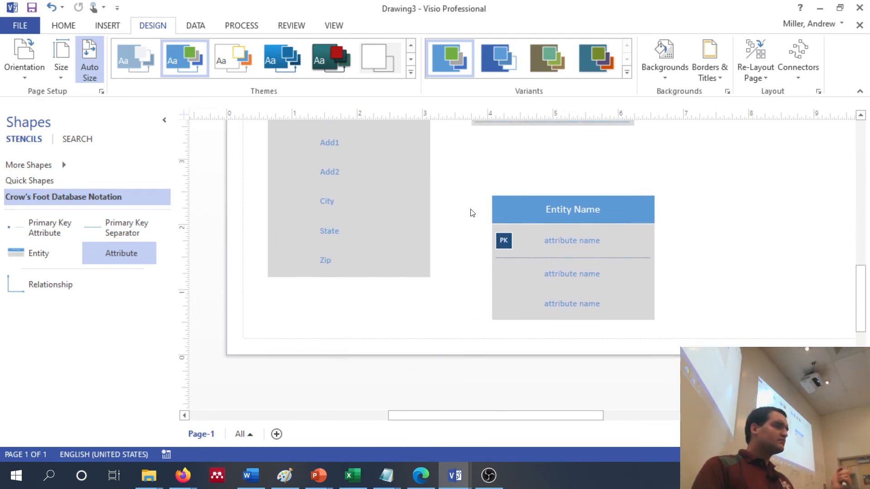
scroll(472, 212, down, 3)
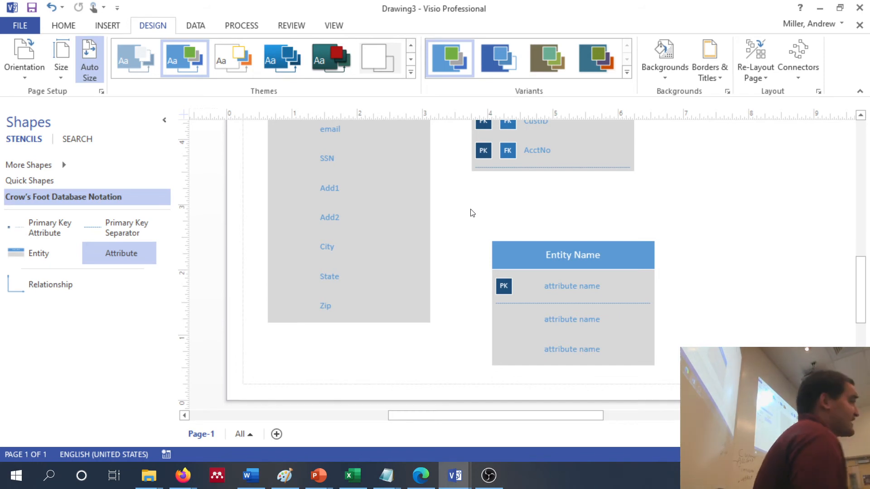
double_click(581, 255)
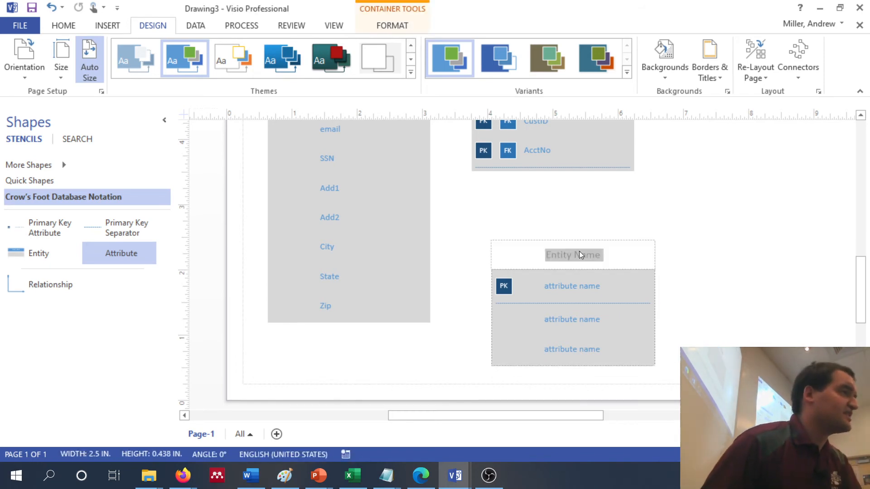
text(Tran)
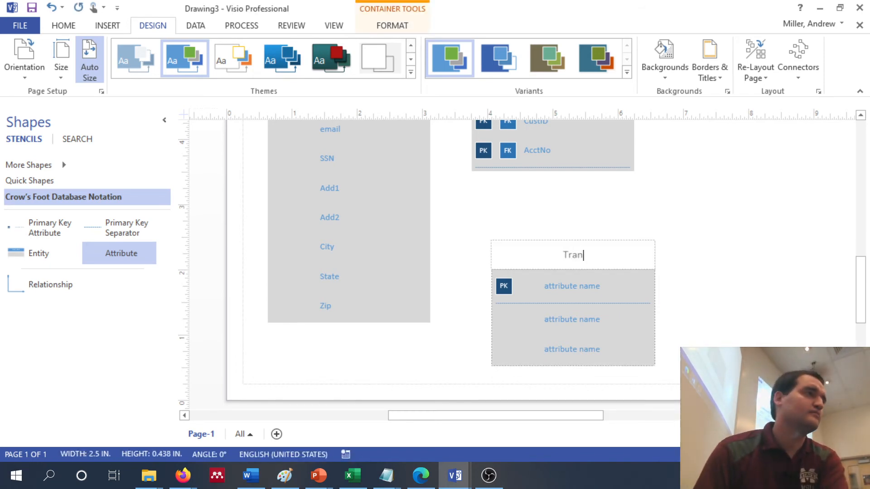
text(saction)
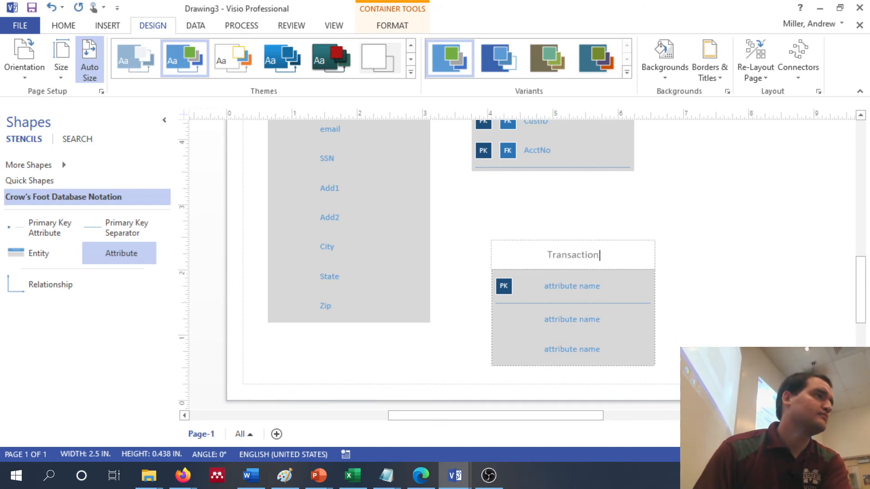
double_click(583, 287)
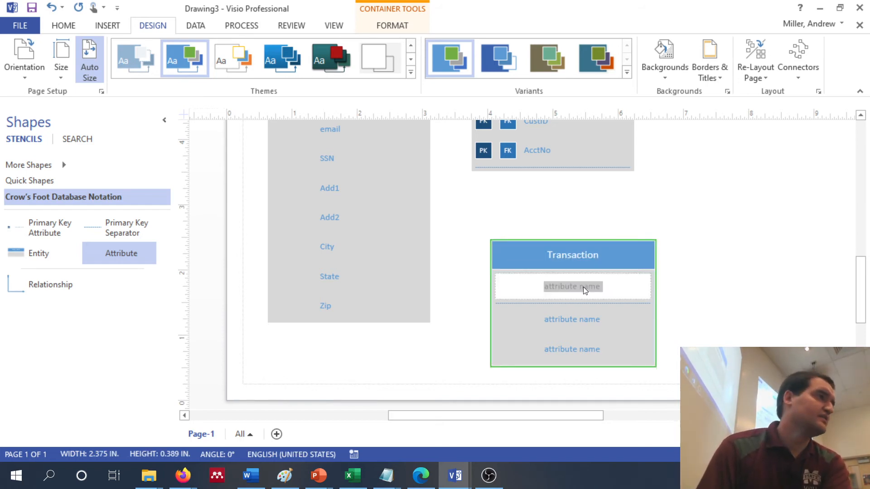
text(TID)
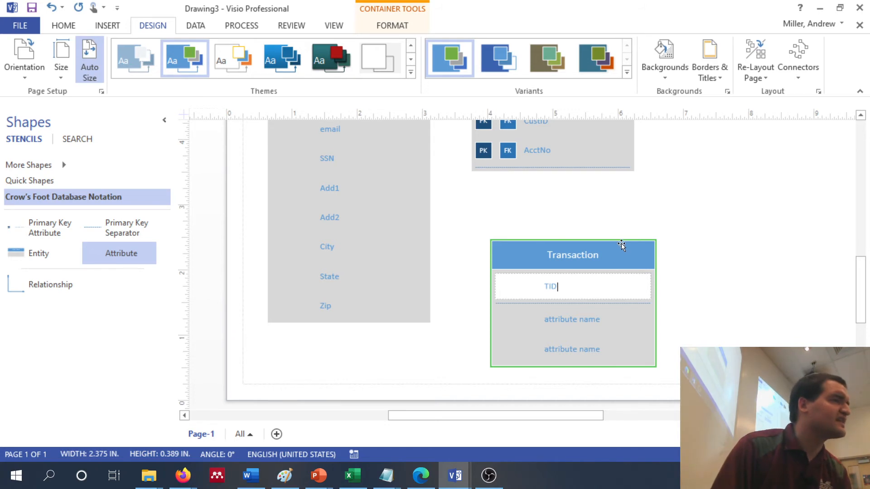
Move the Transaction entity up beside CustAcct, to its right and below the Account entity
drag(615, 254, 658, 238)
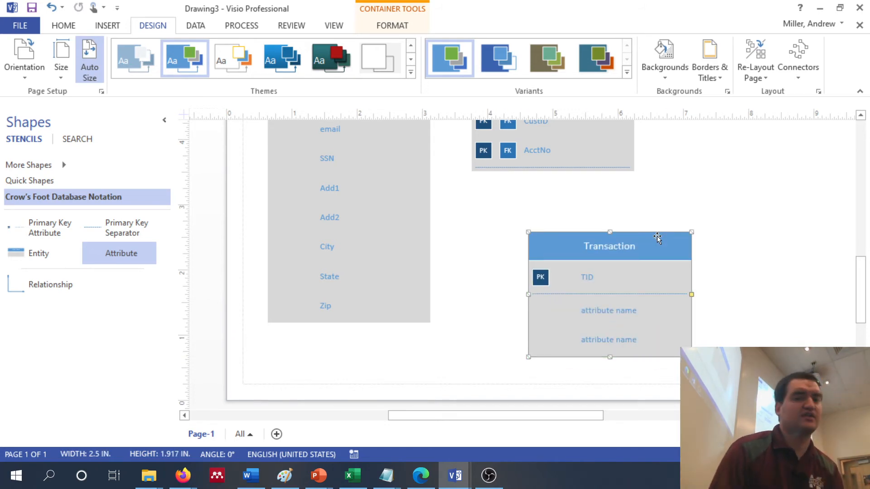
drag(658, 237, 782, 166)
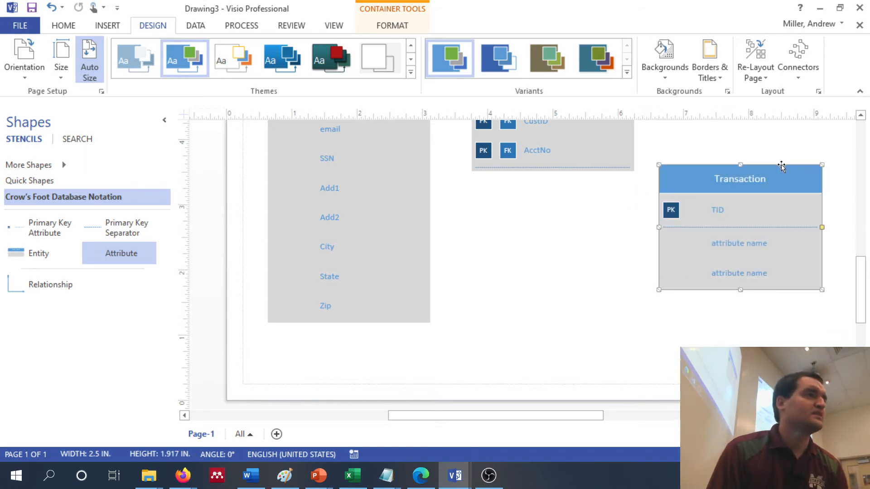
scroll(751, 230, up, 5)
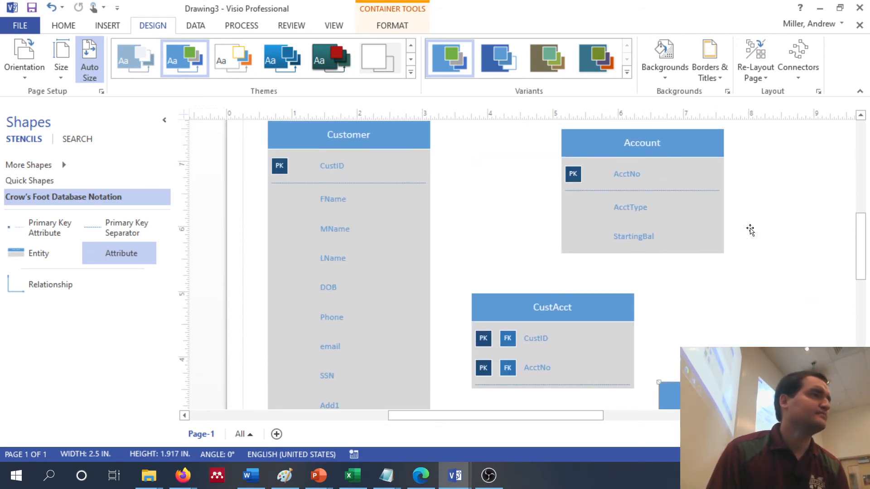
drag(775, 395, 802, 291)
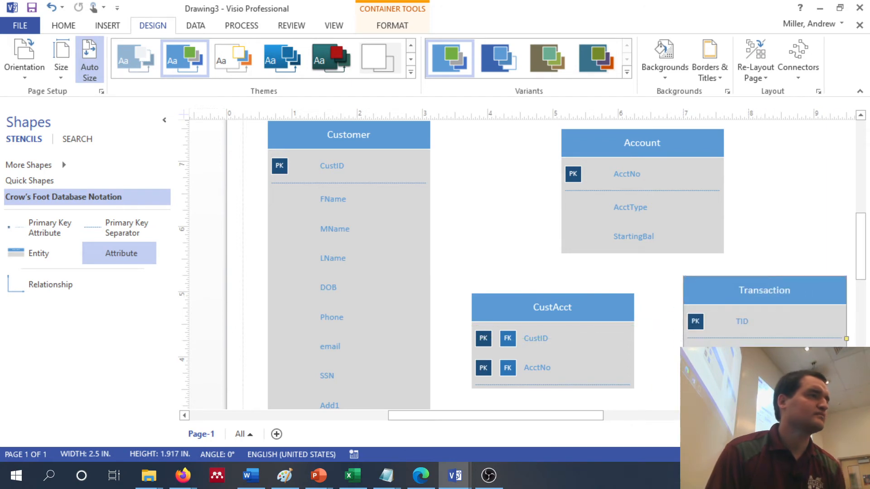
Name the two Transaction attributes below the primary key AcctFrom and AcctTo, and set both as foreign keys
double_click(762, 355)
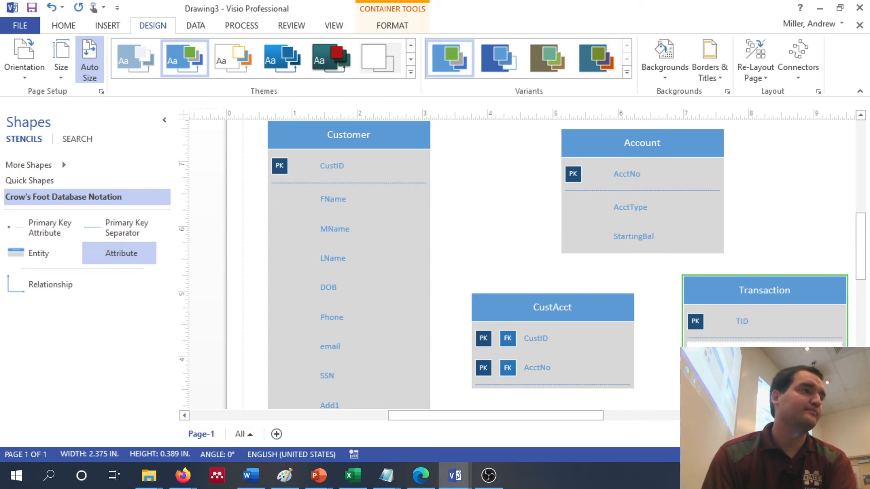
double_click(789, 384)
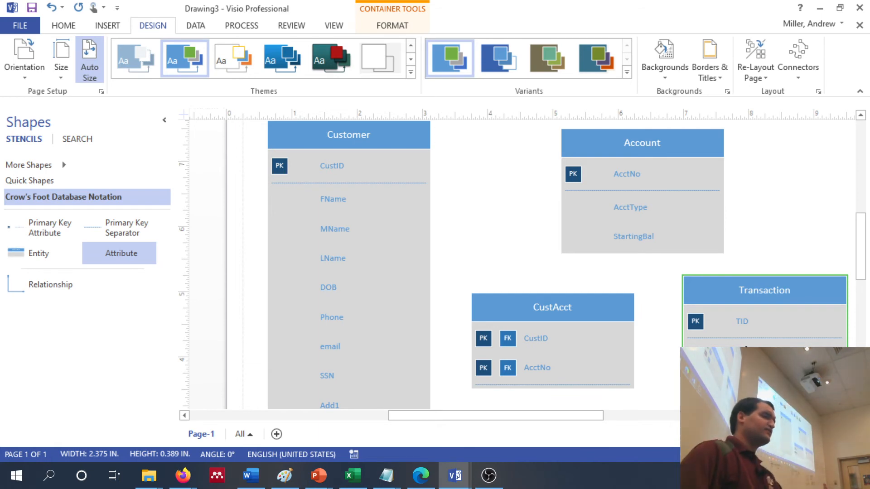
right_click(724, 349)
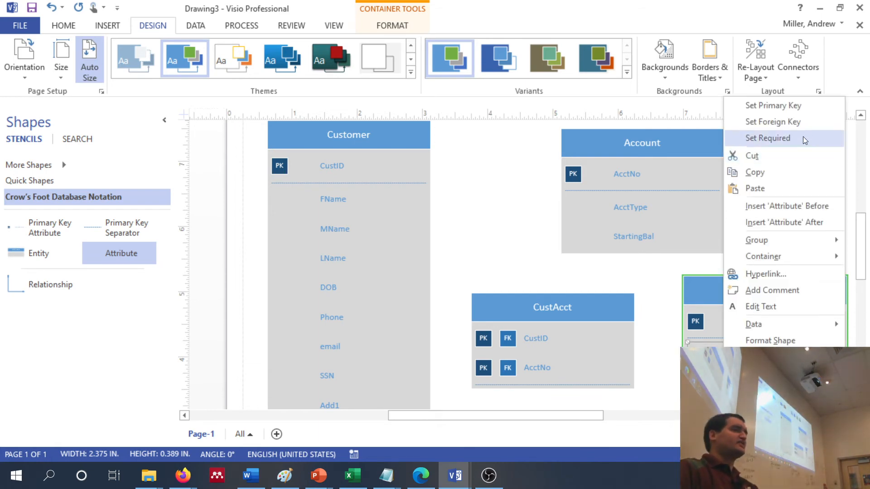
click(800, 124)
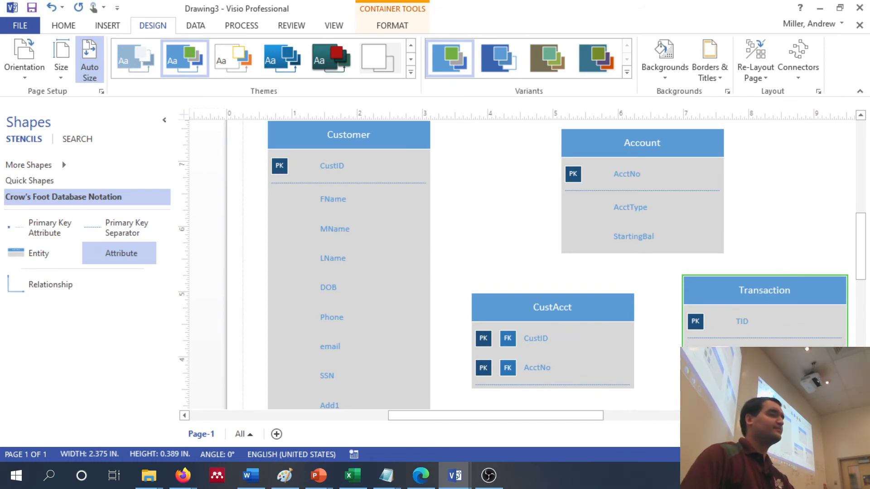
right_click(725, 349)
click(784, 161)
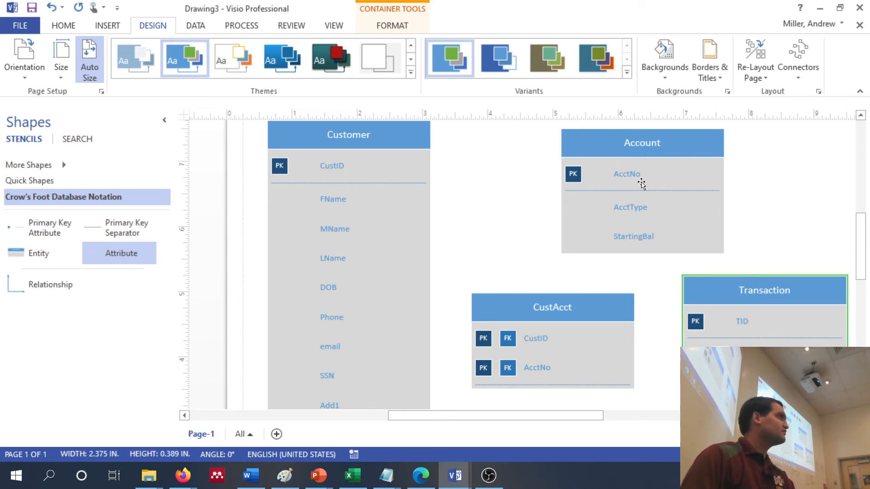
Add a new attribute to the Transaction entity below AcctTo
scroll(716, 231, down, 3)
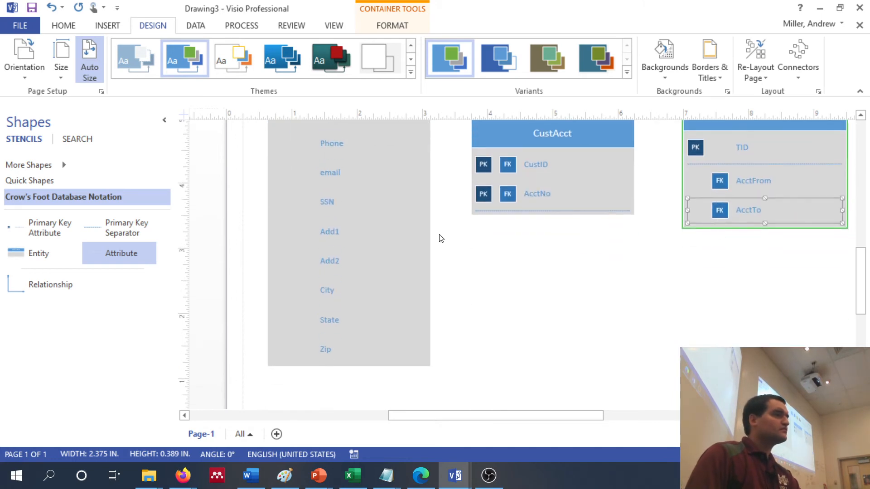
drag(136, 256, 767, 225)
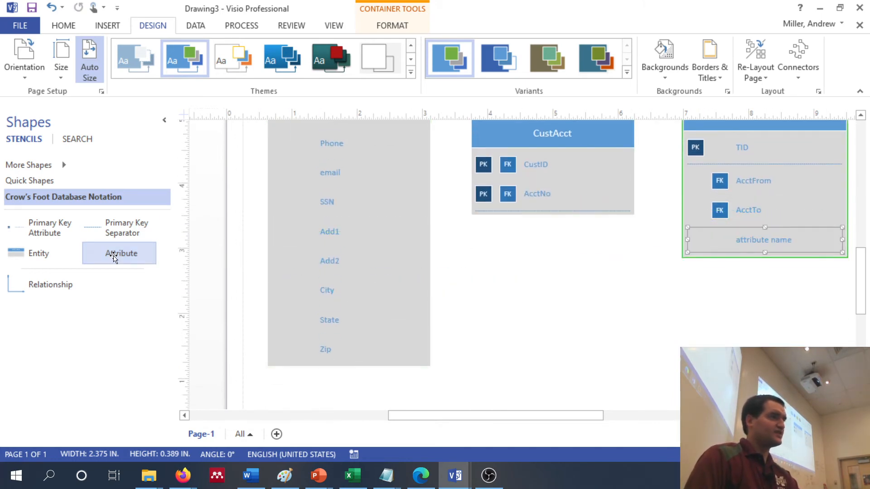
Add two more attributes to the Transaction entity and name the attribute directly below AcctTo TAmt
drag(113, 254, 768, 246)
drag(124, 250, 773, 251)
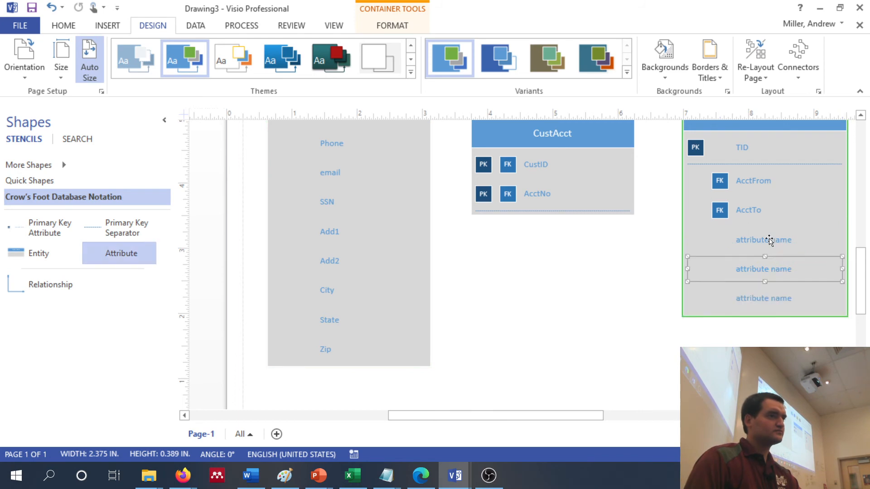
double_click(761, 241)
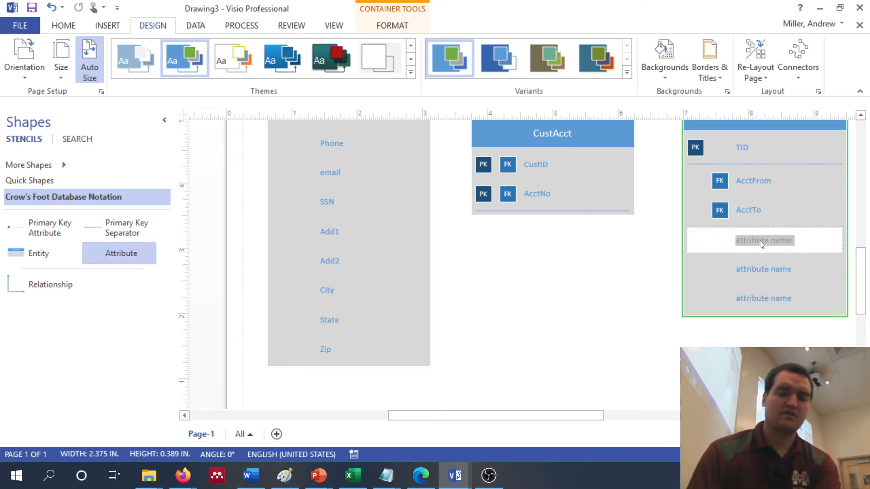
text(TAmy)
key(BackSpace)
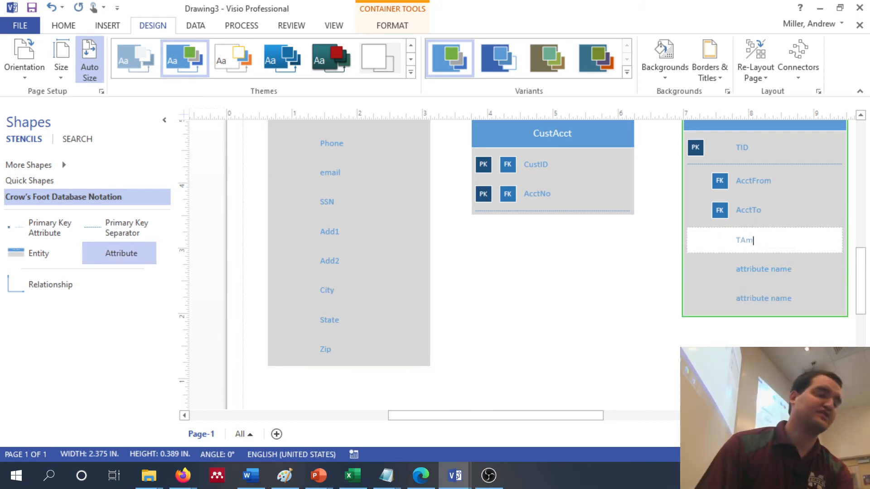
text(t)
Name the last two Transaction attributes TDate and TTime
double_click(770, 269)
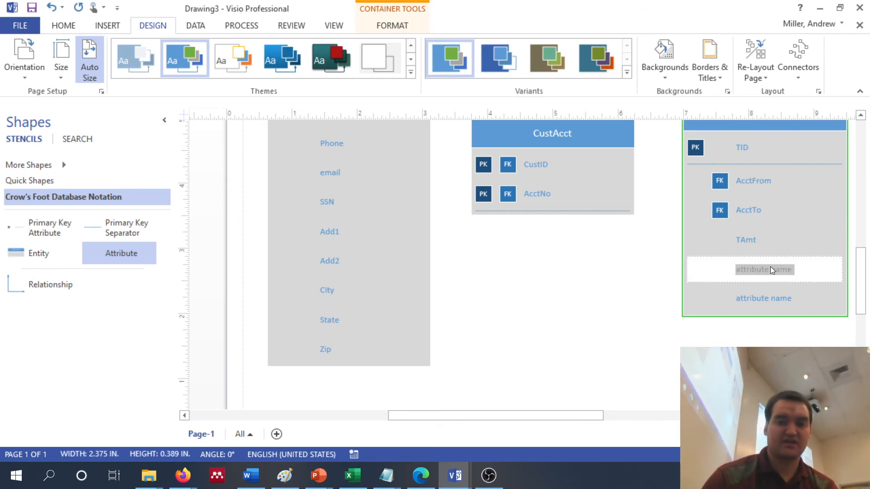
text(TDat)
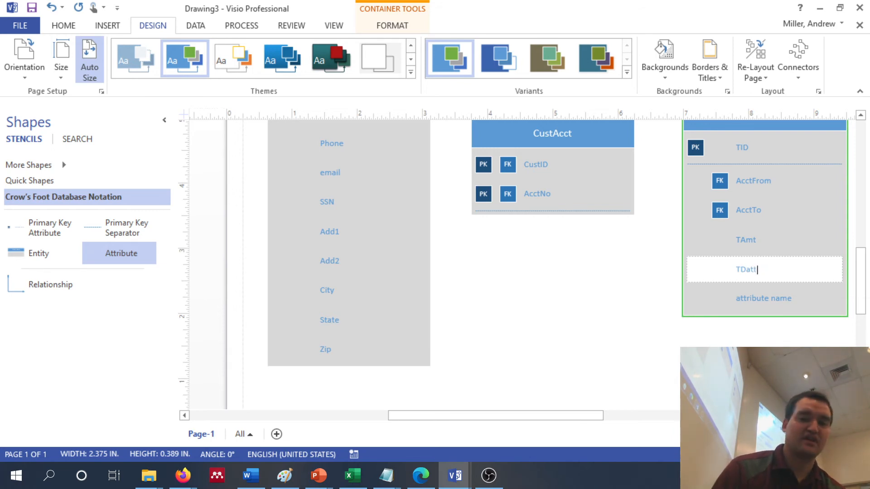
text(e)
double_click(762, 306)
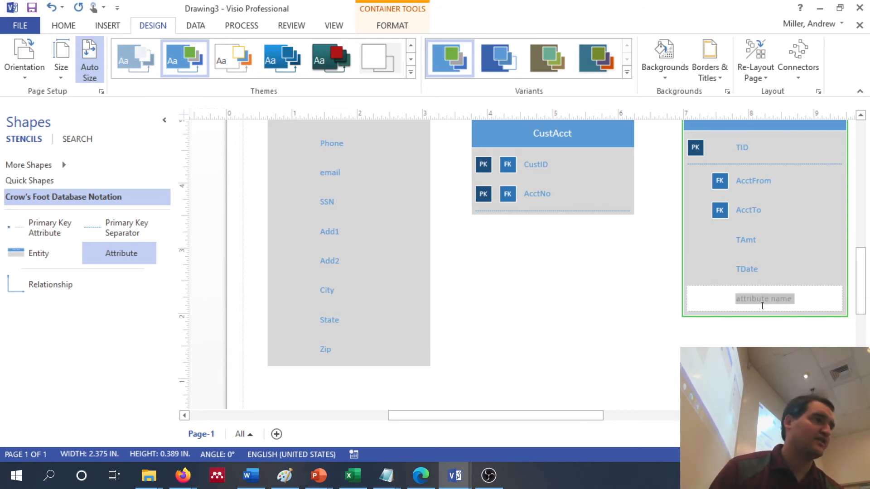
text(TTime)
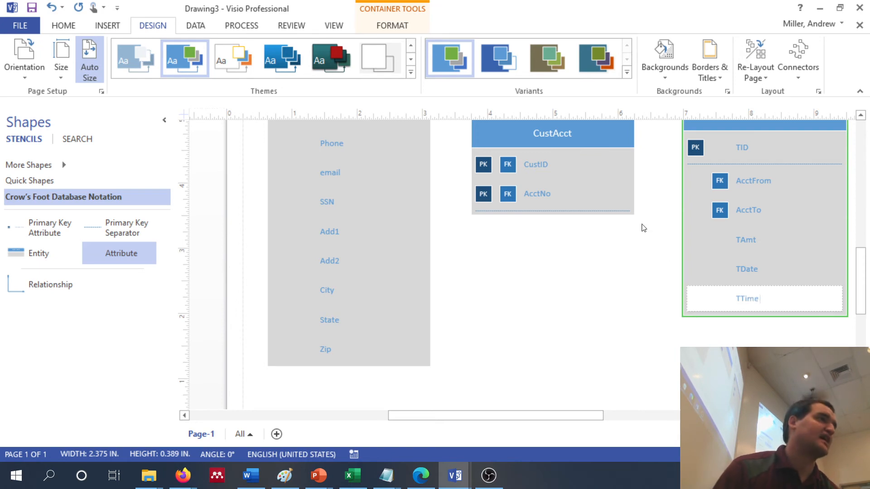
click(582, 319)
Shift the CustAcct entity slightly down and the Transaction entity slightly to the right to free space between the entities
scroll(582, 320, up, 5)
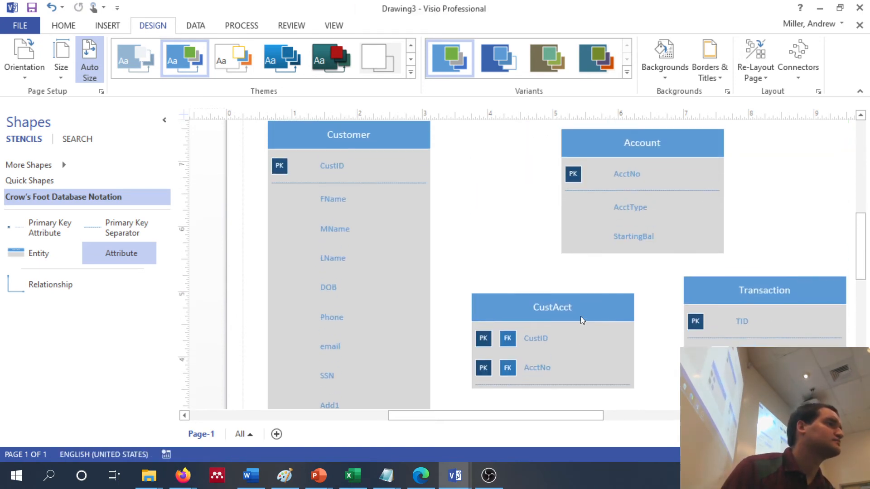
drag(588, 301, 591, 318)
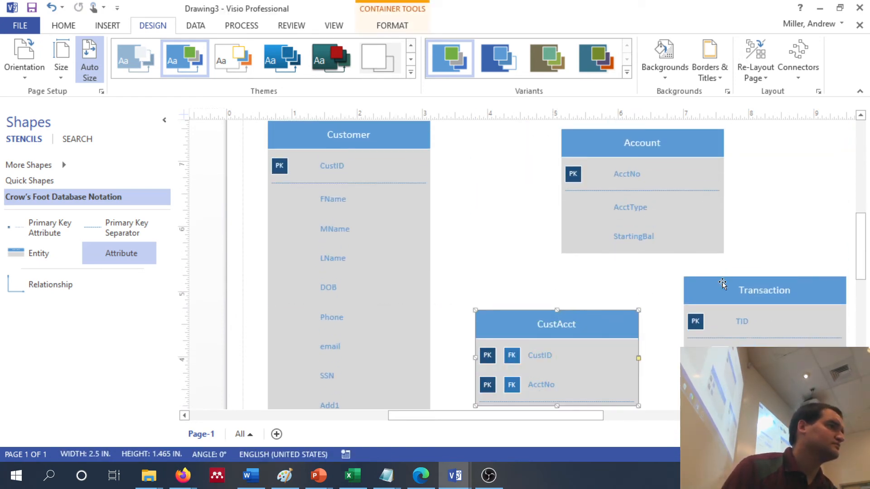
drag(723, 293, 747, 292)
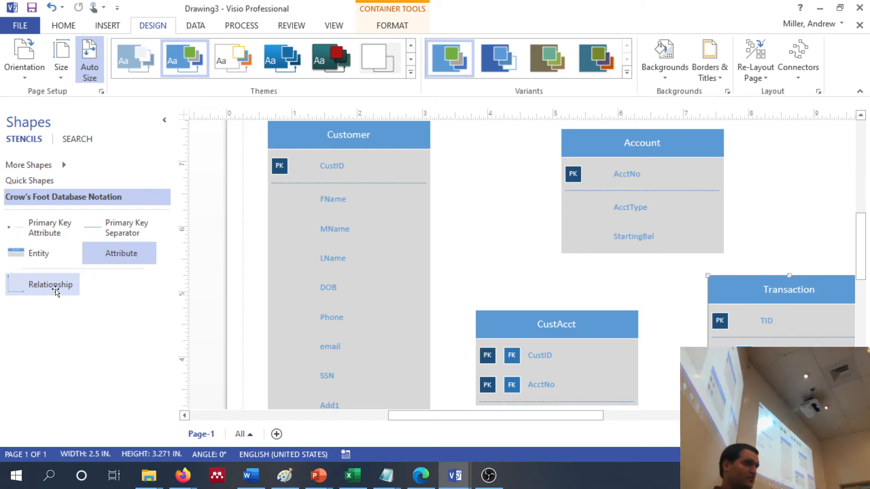
Place three relationship connectors: between Customer and Account, to the right of Account, and between CustAcct and Transaction
drag(59, 289, 483, 232)
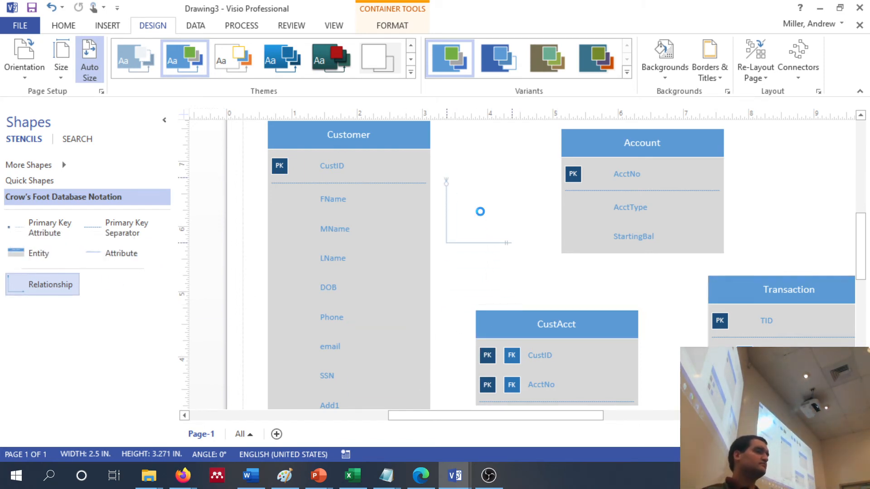
drag(49, 291, 816, 213)
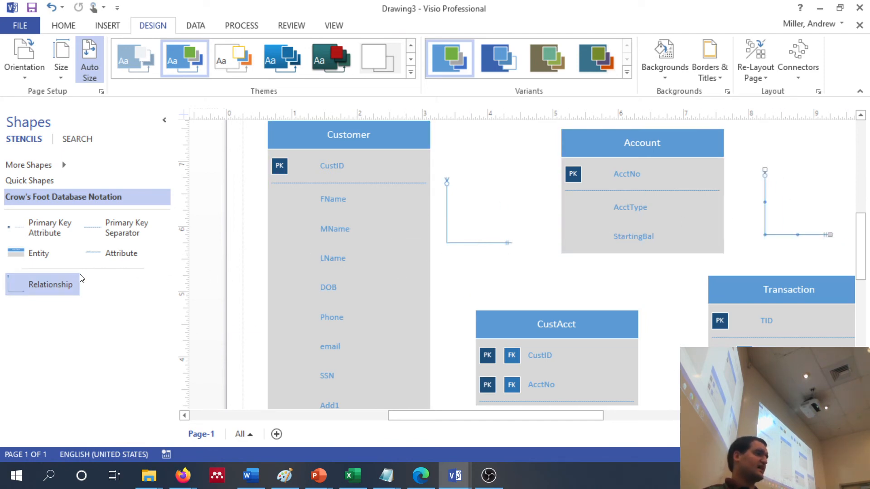
drag(45, 286, 666, 297)
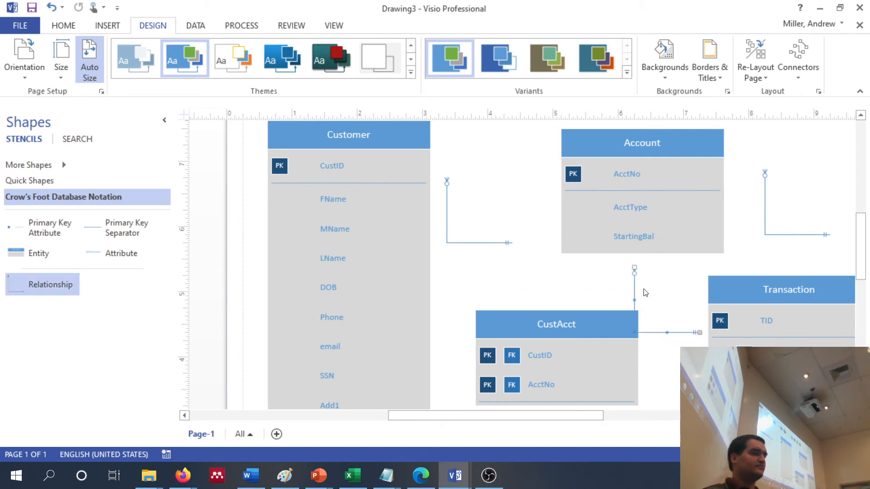
click(506, 171)
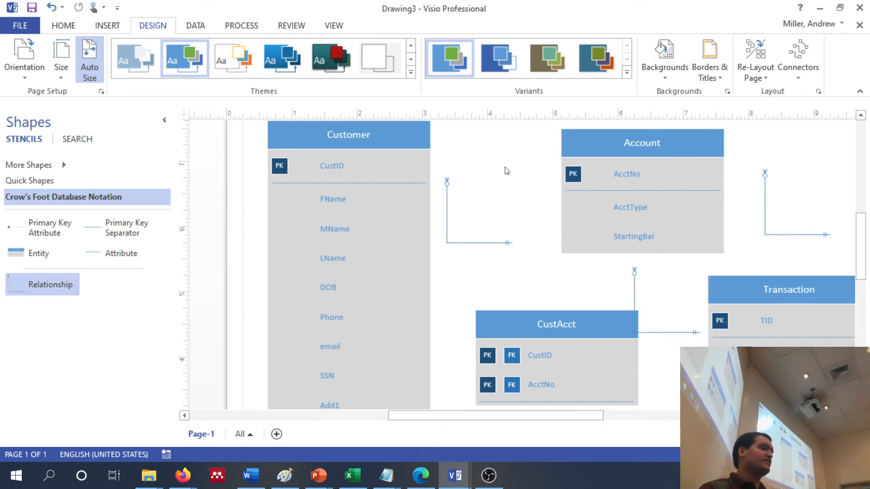
Attach the relationship beside Customer so it begins at the Customer entity's bottom edge and ends at CustAcct's bottom edge
scroll(506, 171, down, 2)
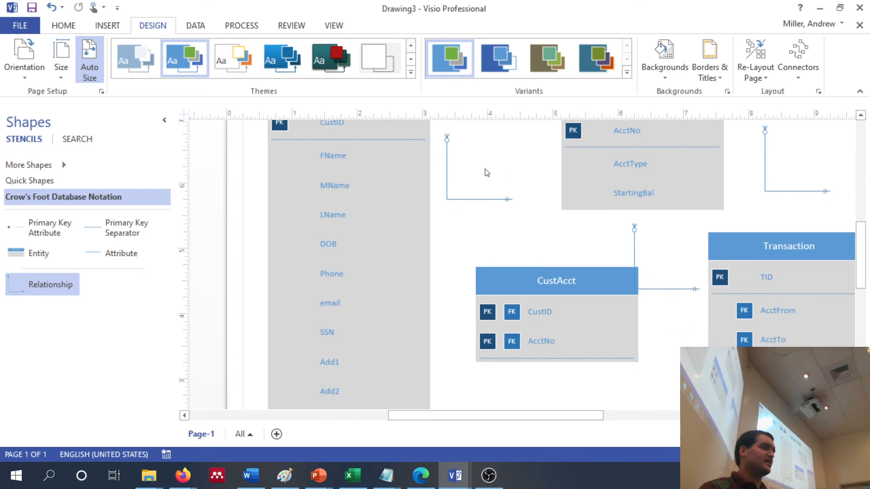
drag(446, 137, 472, 380)
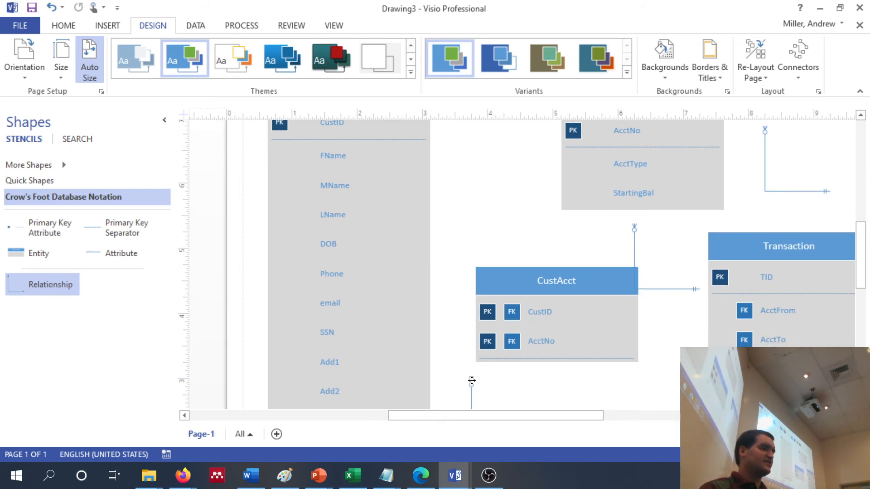
scroll(472, 381, down, 10)
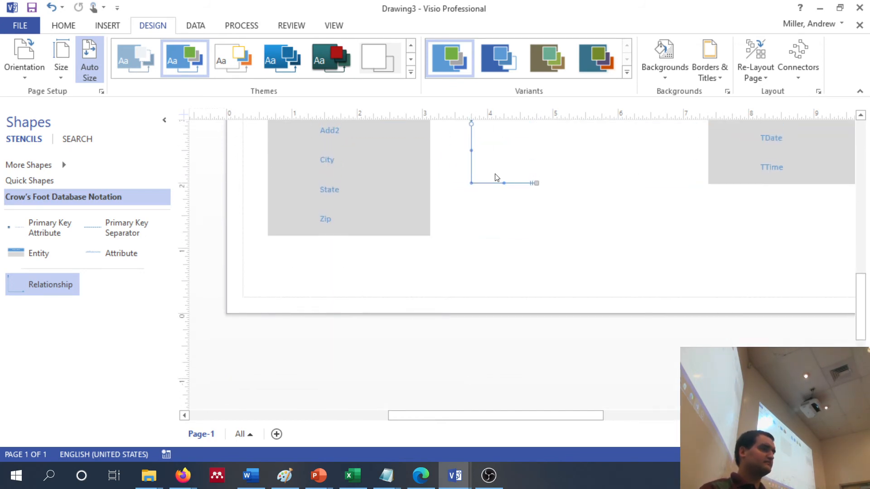
scroll(475, 206, up, 4)
drag(472, 205, 345, 324)
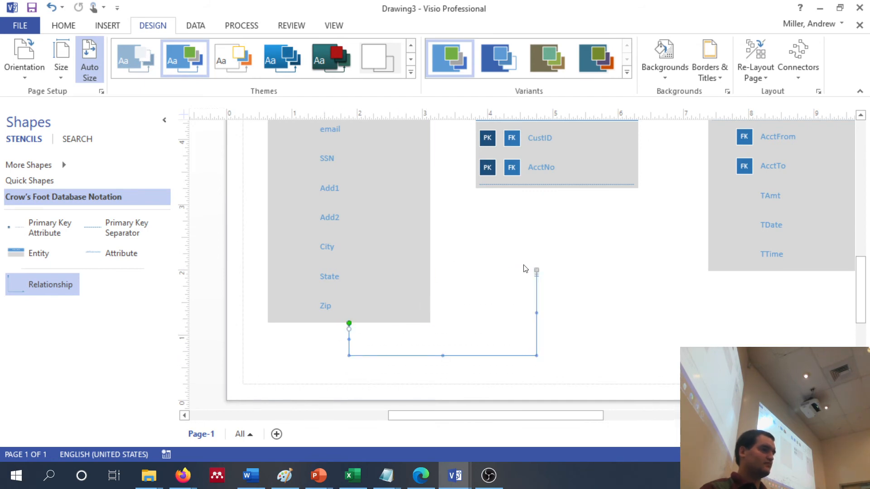
drag(537, 271, 557, 189)
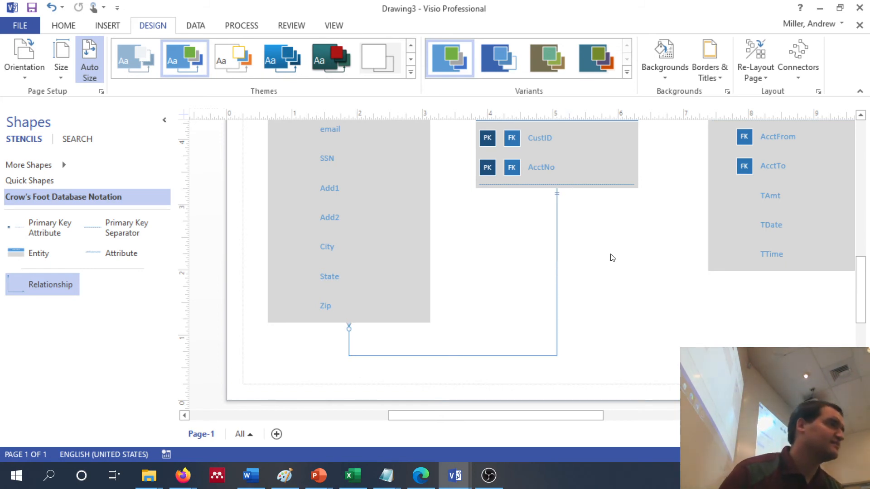
Set the begin symbol of the Customer–CustAcct relationship to 1 and only 1
scroll(610, 254, up, 3)
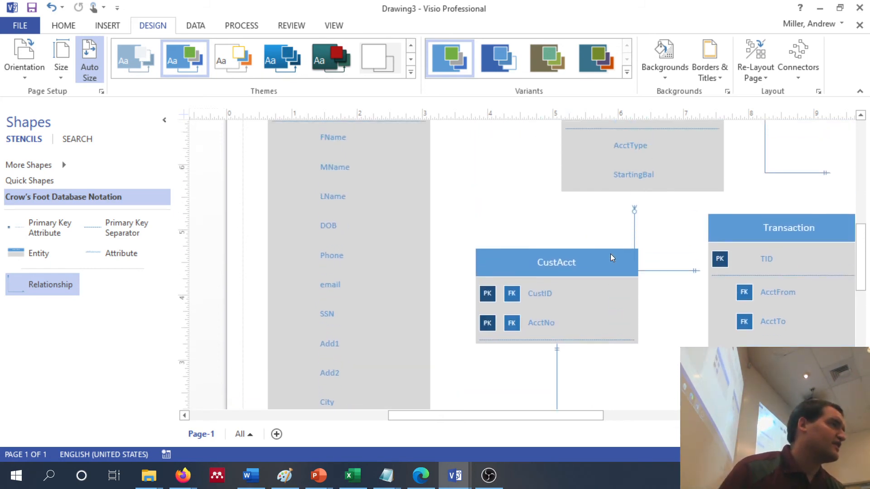
scroll(612, 258, up, 1)
scroll(612, 258, down, 4)
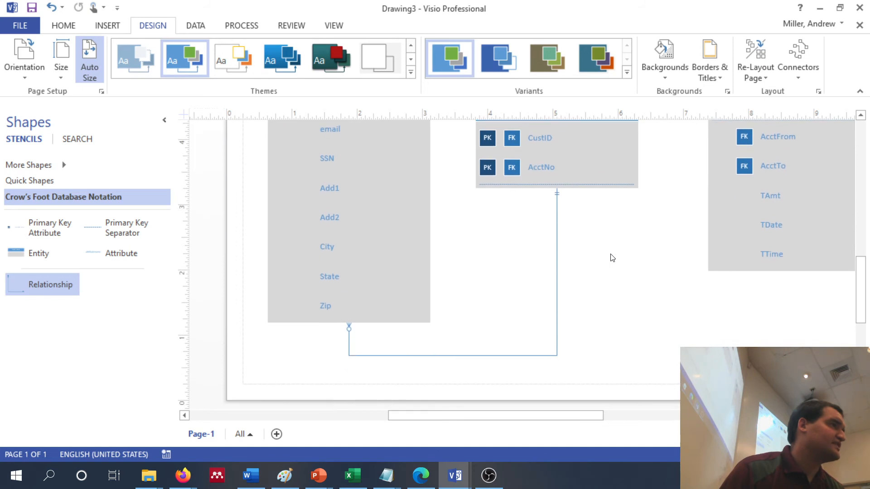
scroll(612, 258, up, 1)
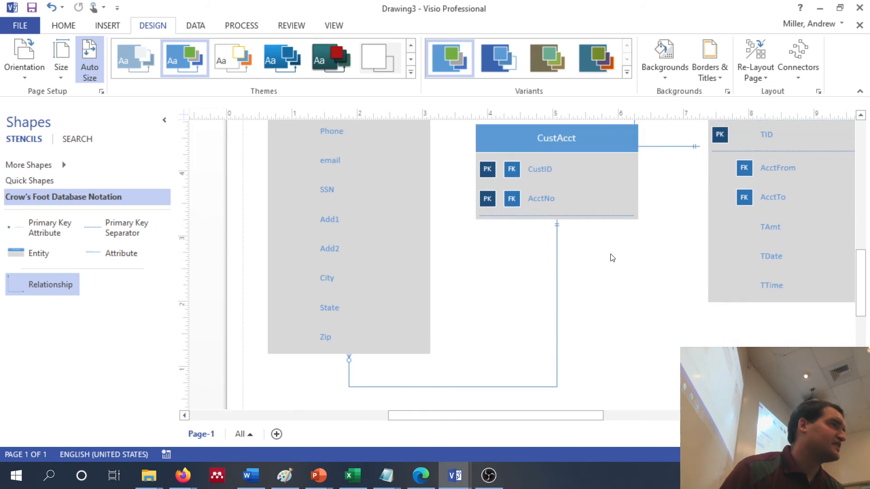
click(554, 264)
right_click(555, 264)
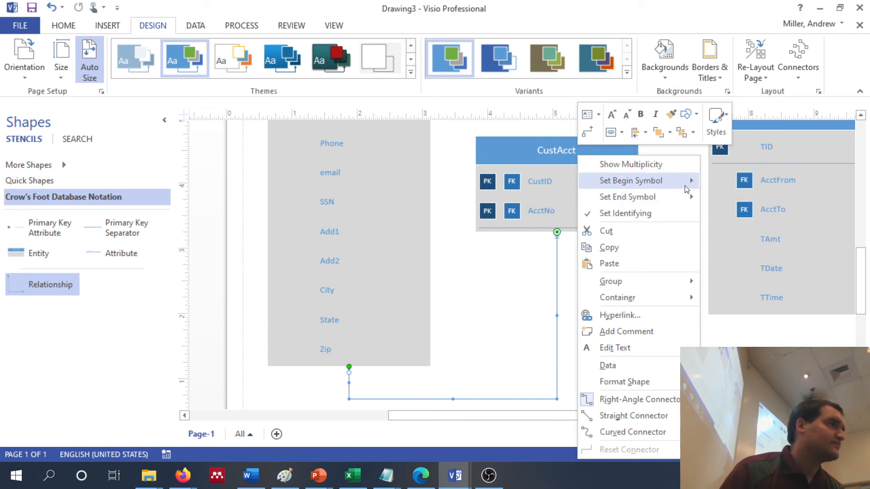
mouse_move(687, 190)
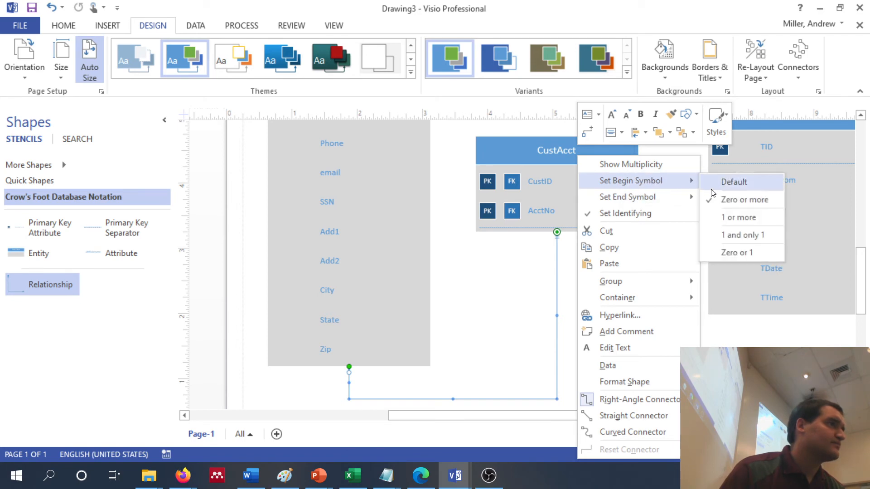
click(755, 234)
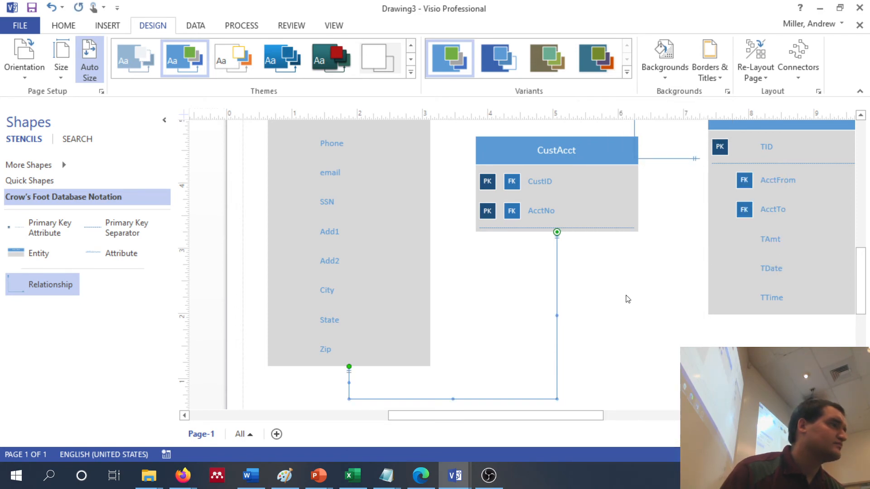
Try 1 or more as the begin symbol of the Customer–CustAcct relationship, and restore it to 1 and only 1
right_click(559, 290)
mouse_move(660, 179)
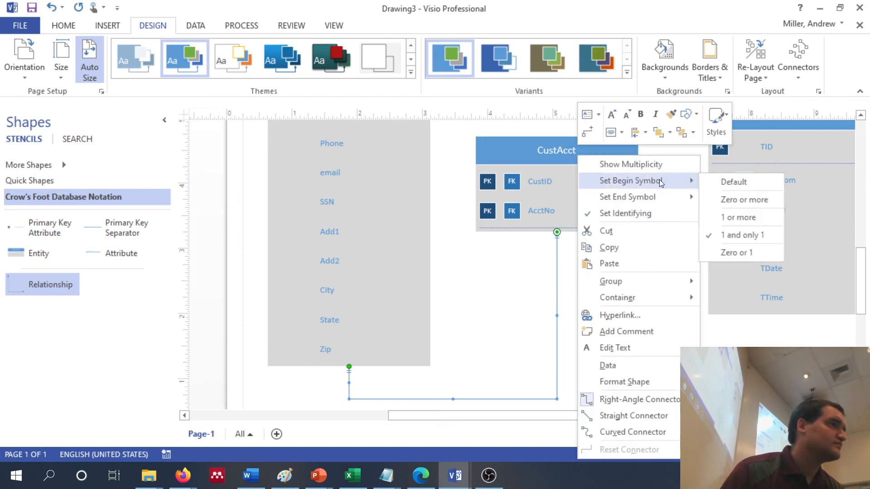
click(747, 214)
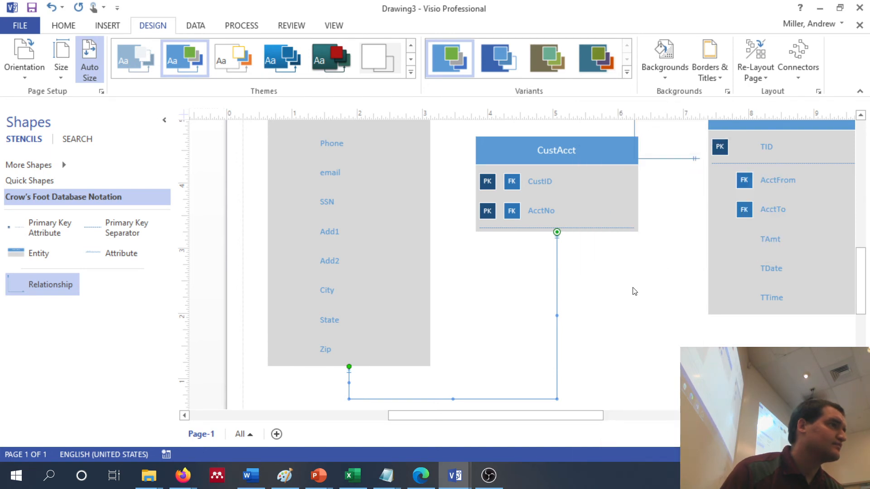
right_click(557, 272)
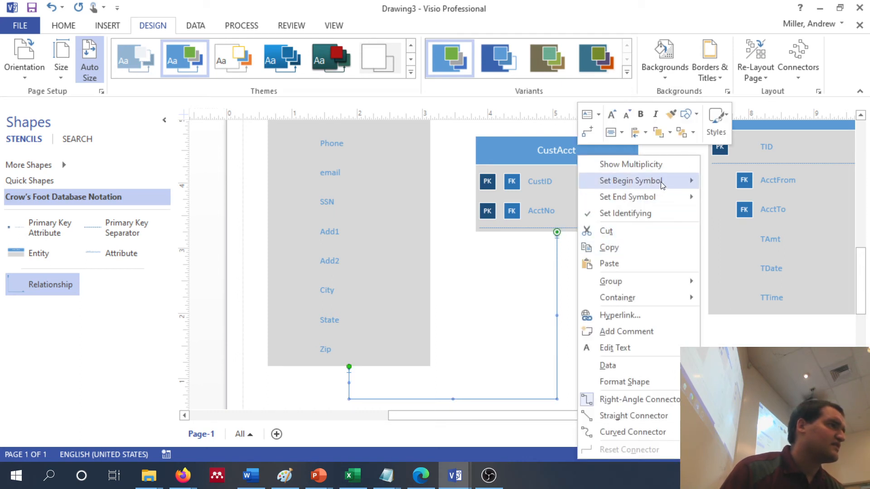
mouse_move(652, 180)
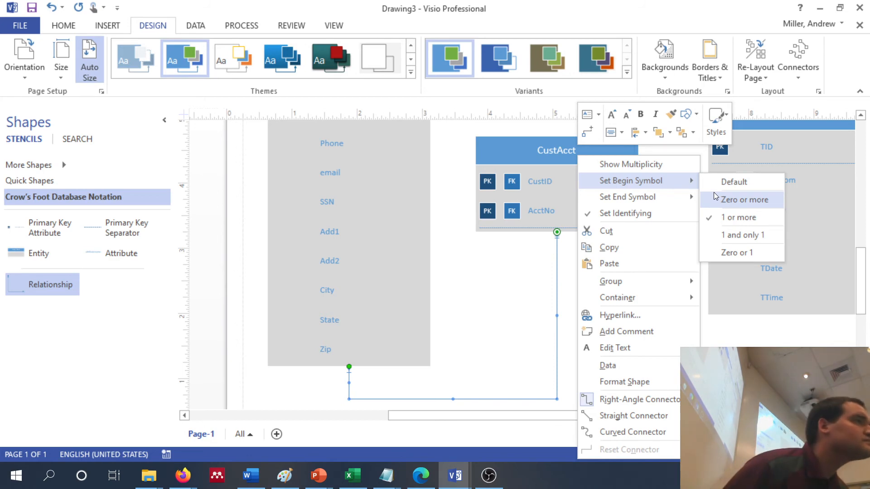
click(732, 235)
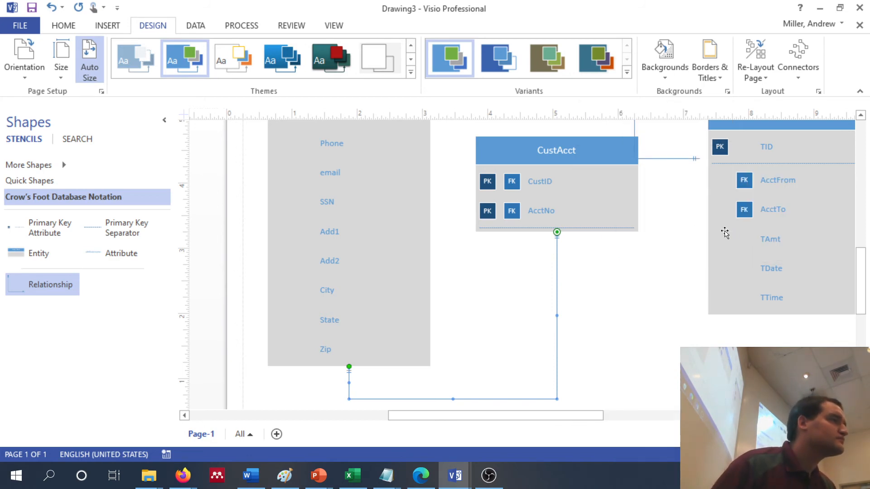
Set the end symbol of the Customer–CustAcct relationship to 1 or more
click(555, 285)
right_click(555, 286)
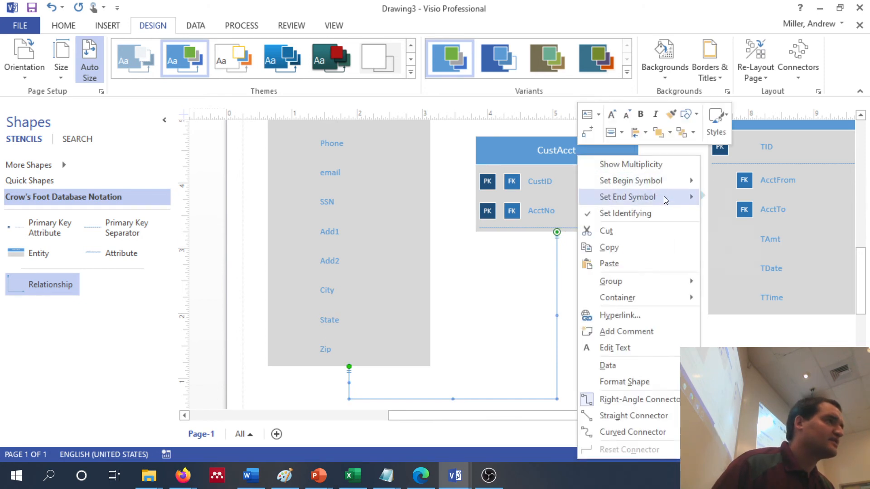
mouse_move(665, 197)
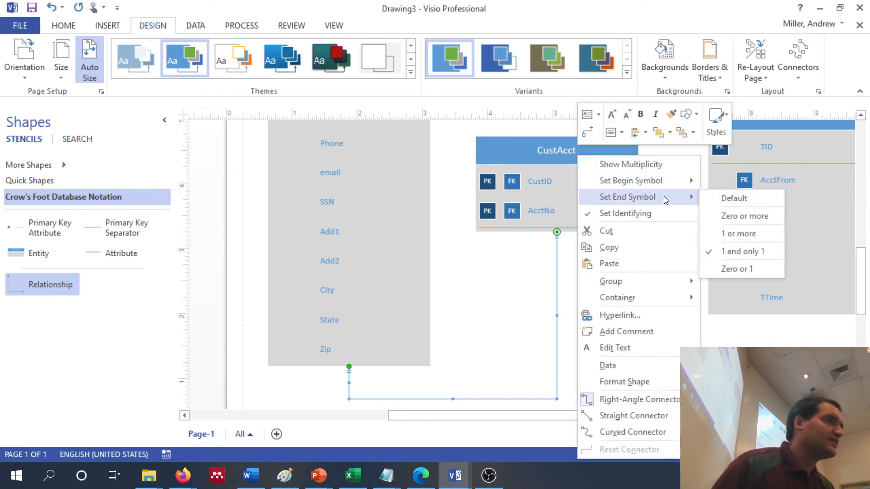
click(747, 234)
scroll(654, 301, up, 5)
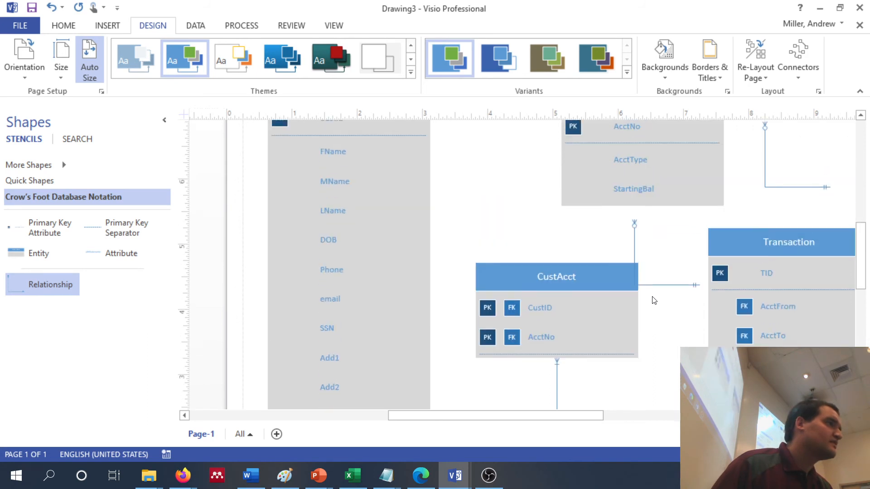
scroll(654, 301, down, 1)
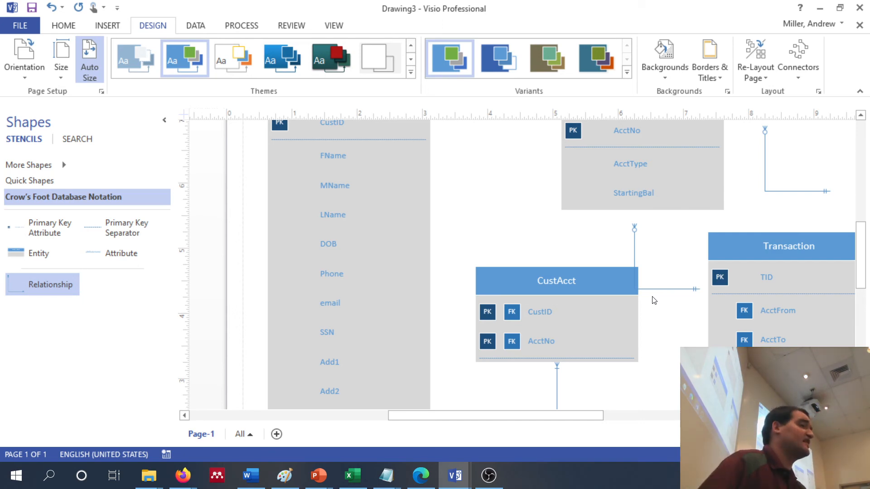
scroll(654, 301, down, 2)
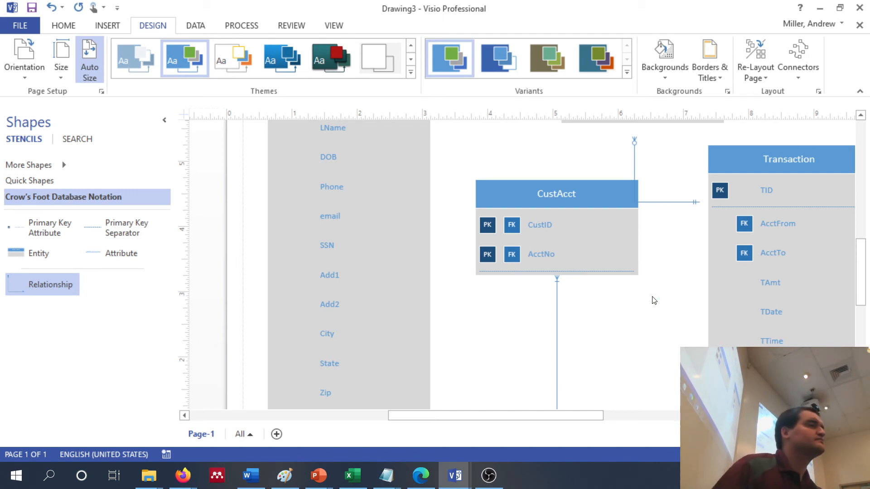
Attach the relationship above CustAcct so it begins at Account's bottom edge and ends at CustAcct's top edge
scroll(654, 300, up, 3)
drag(635, 290, 507, 246)
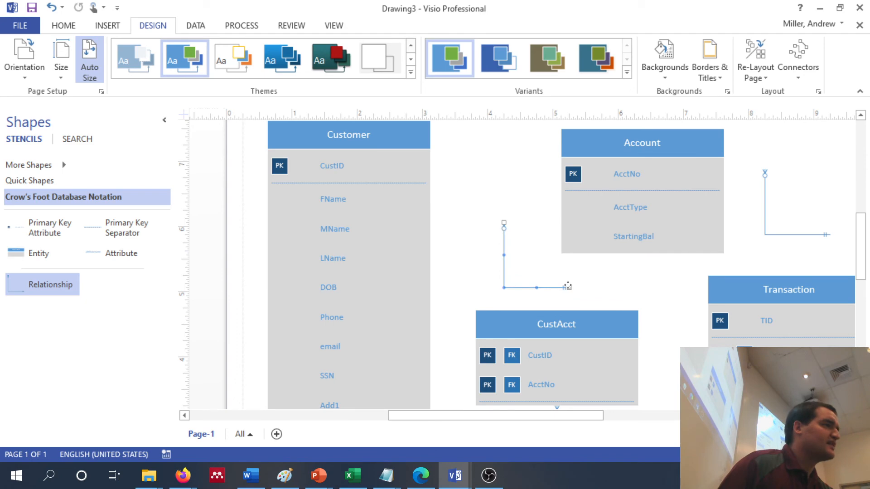
drag(568, 286, 557, 311)
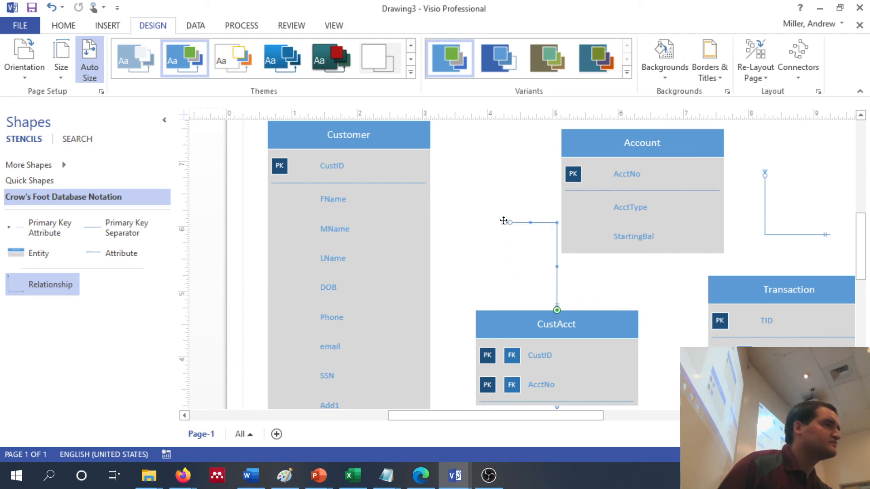
drag(504, 220, 568, 174)
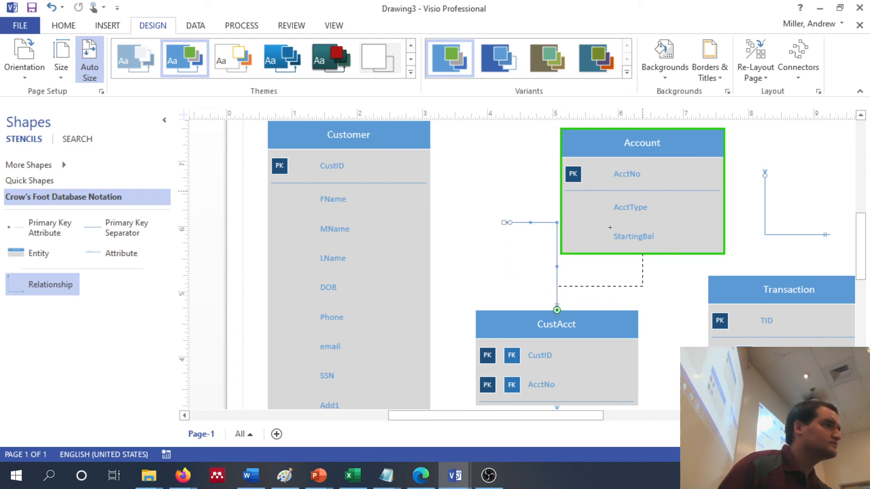
drag(610, 228, 610, 228)
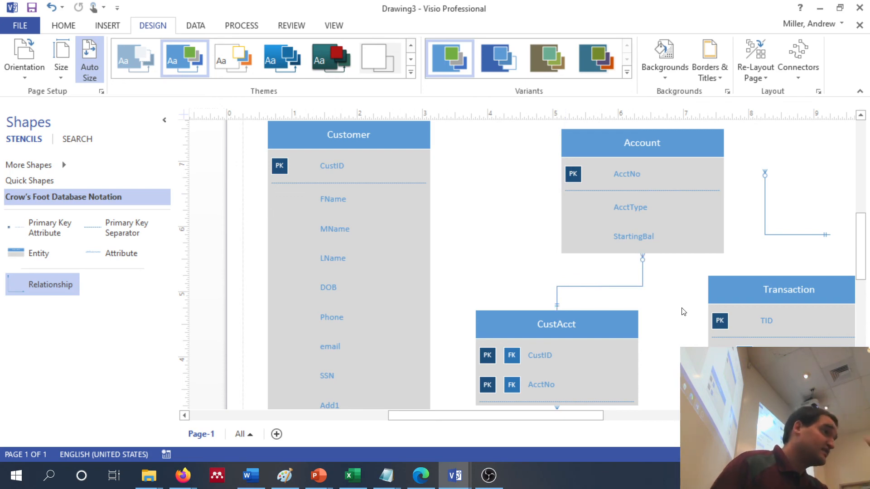
Set the Account–CustAcct relationship's begin symbol to 1 and only 1 and its end symbol to 1 or more
scroll(683, 312, down, 2)
scroll(684, 311, up, 2)
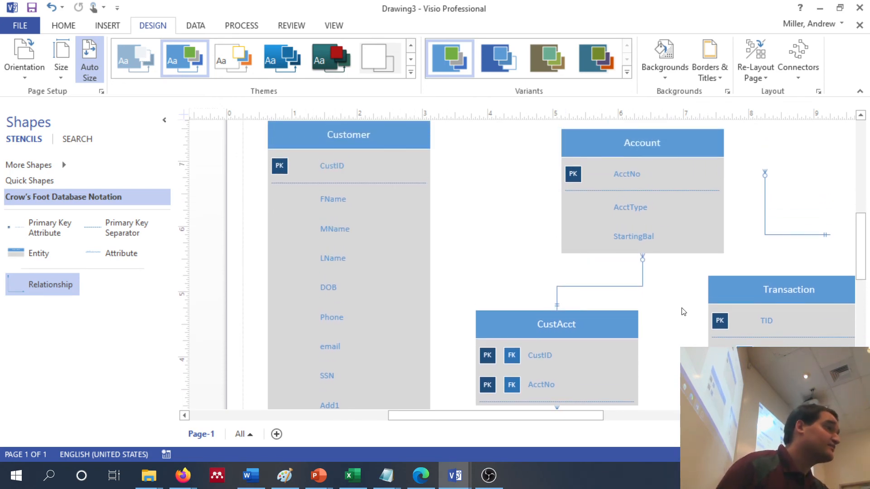
click(640, 286)
right_click(640, 287)
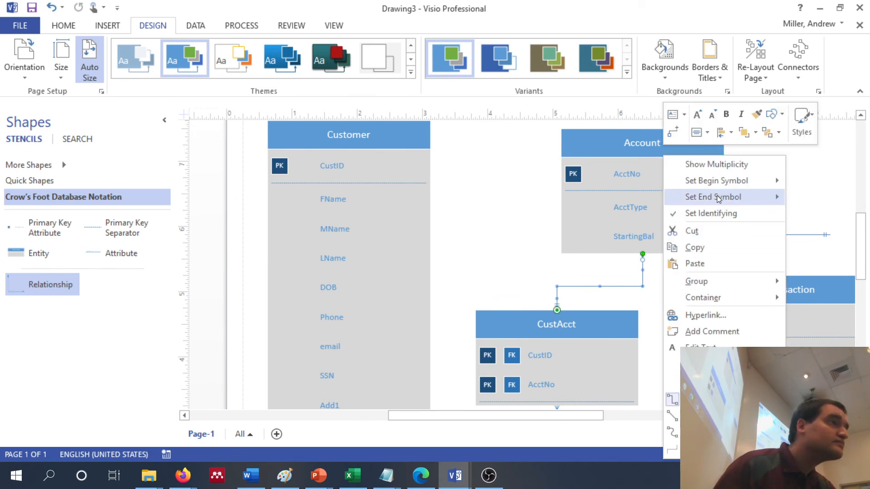
mouse_move(718, 197)
mouse_move(720, 181)
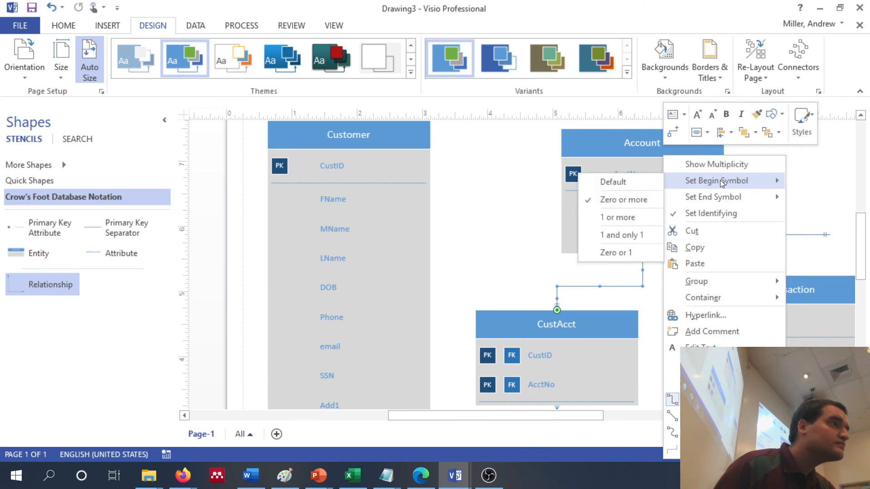
click(643, 235)
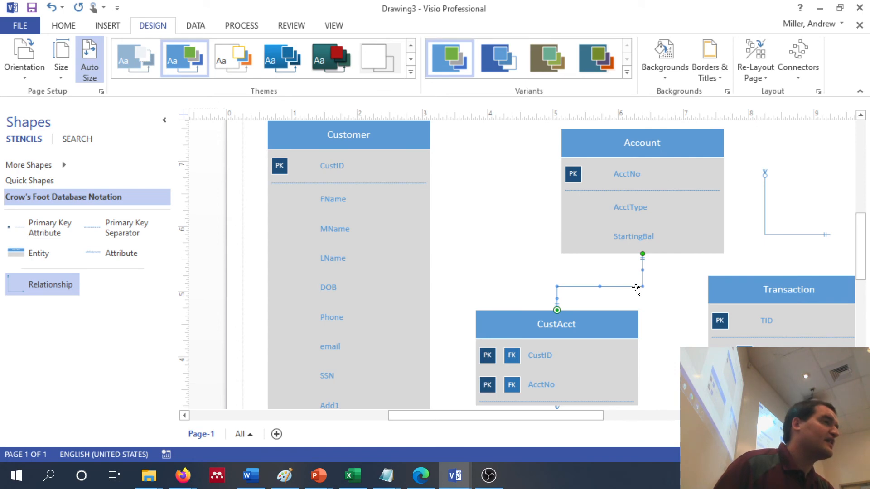
key(Escape)
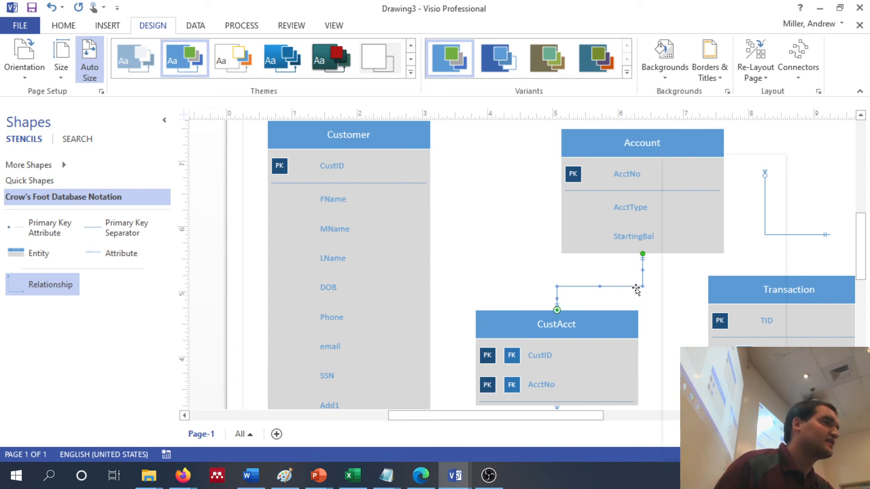
right_click(636, 288)
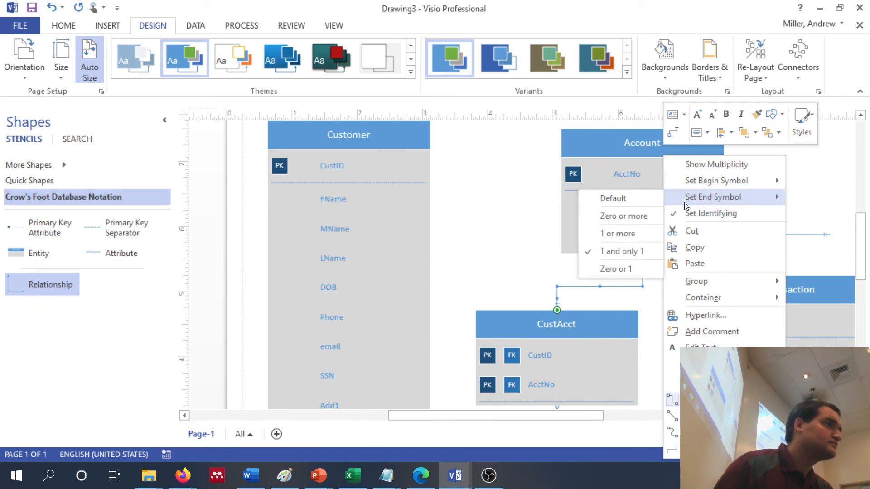
click(643, 233)
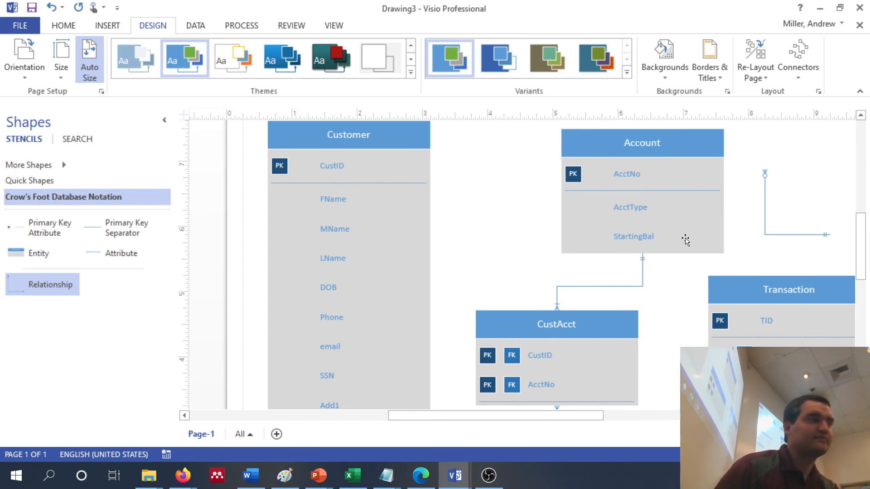
Attach the remaining loose relationship so it begins at Transaction's top edge and ends at Account's right edge
scroll(686, 240, down, 1)
scroll(686, 241, up, 2)
scroll(686, 241, right, 3)
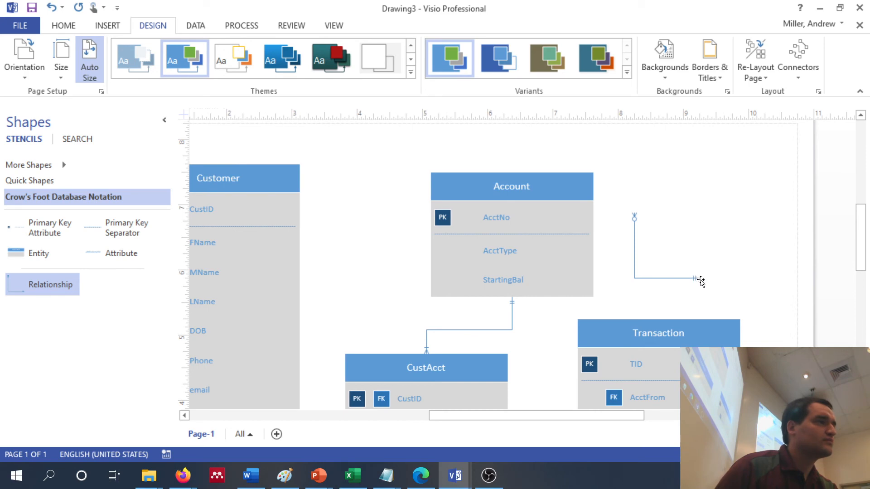
drag(701, 281, 594, 234)
drag(684, 295, 665, 321)
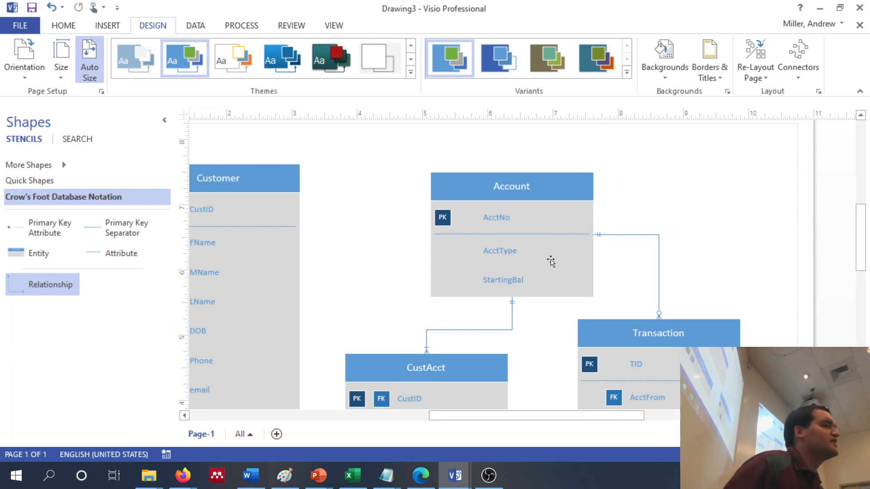
Try 1 or more as the end symbol of the Account–Transaction relationship, and restore it to 1 and only 1
scroll(552, 262, right, 1)
scroll(551, 262, down, 3)
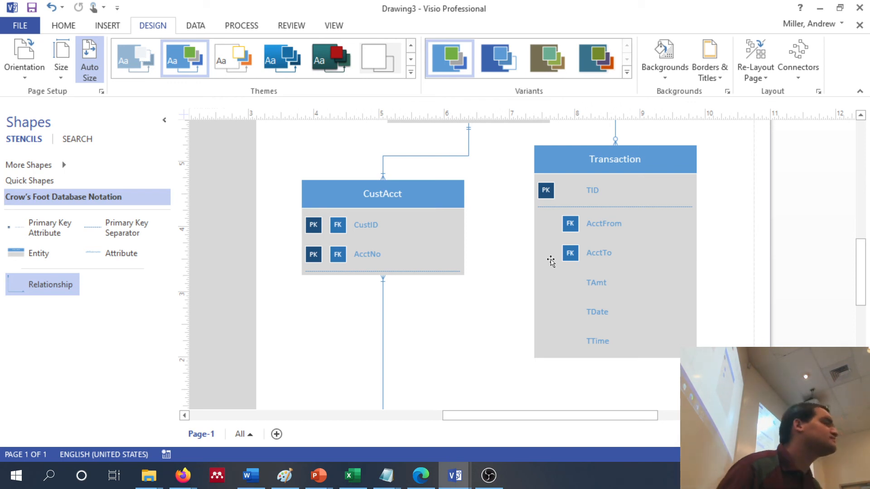
scroll(551, 261, up, 5)
scroll(551, 259, down, 1)
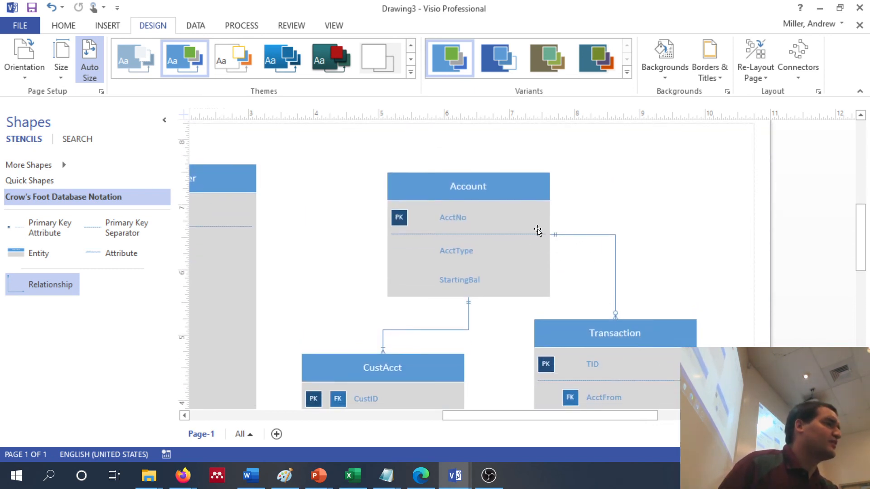
click(615, 279)
right_click(615, 278)
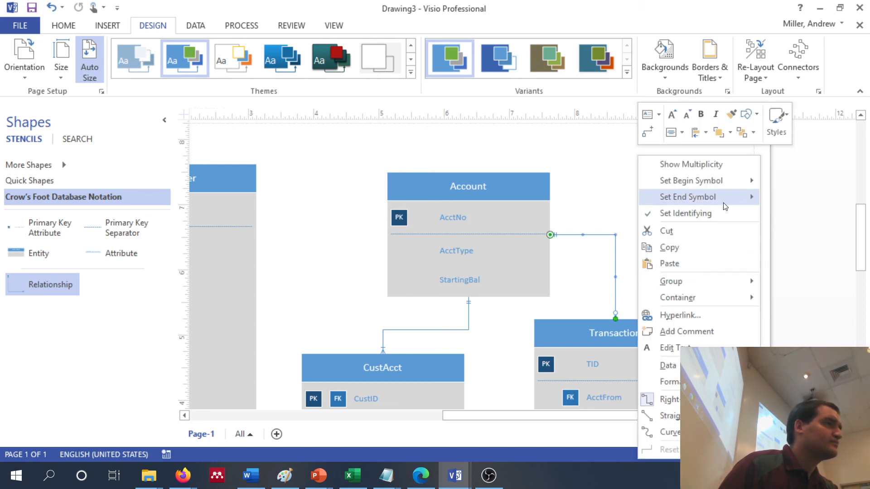
mouse_move(727, 204)
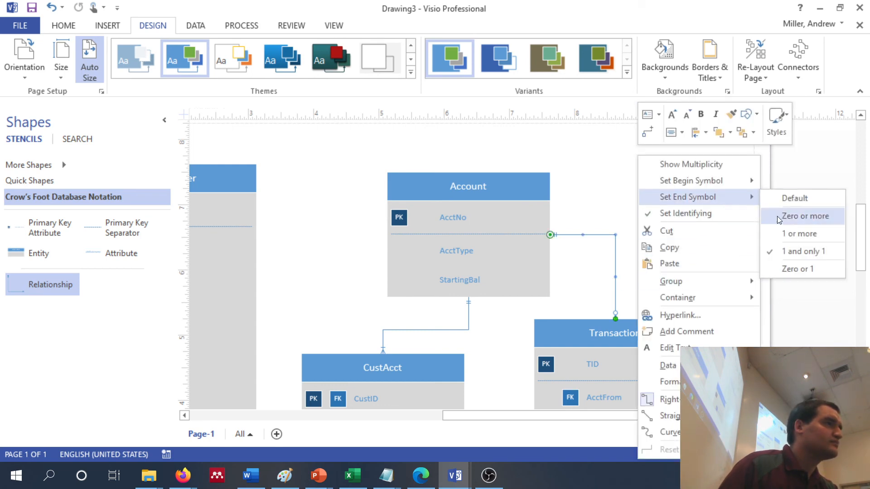
click(783, 227)
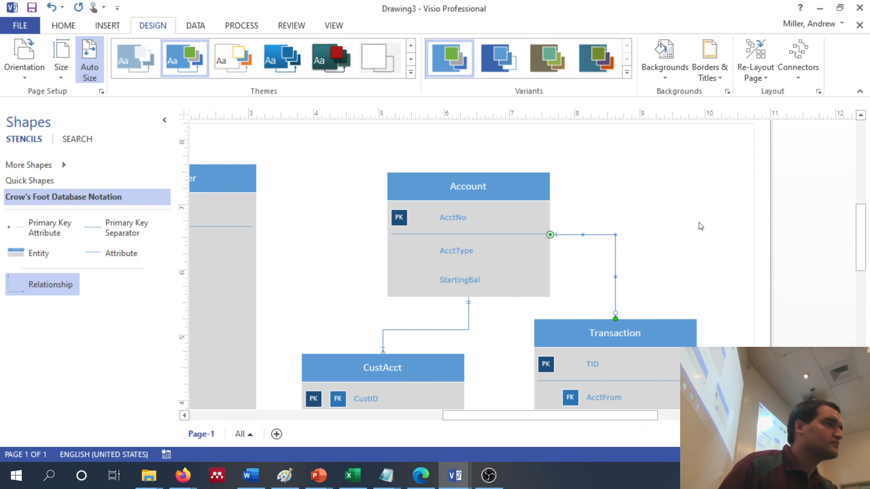
right_click(601, 236)
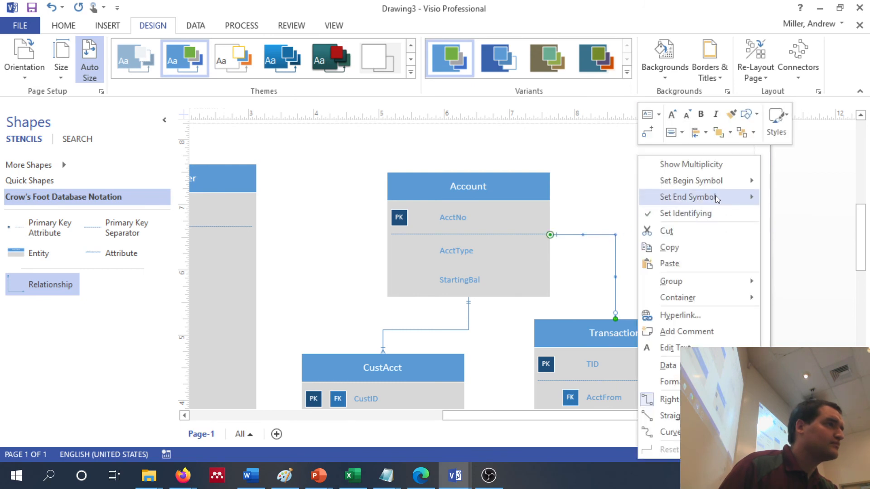
mouse_move(721, 195)
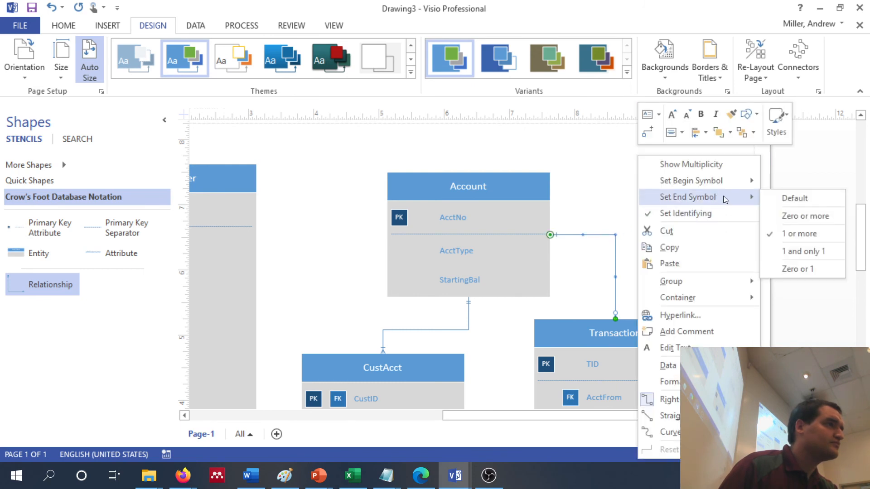
click(810, 251)
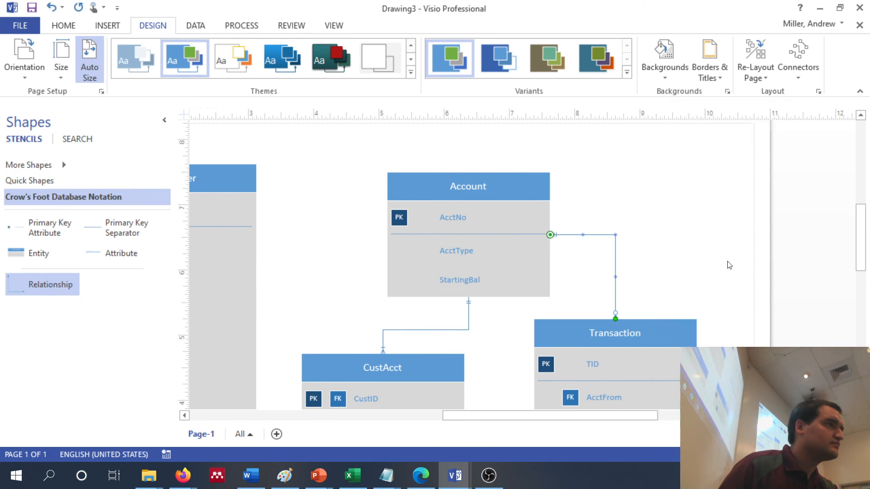
Set the begin symbol of the Account–Transaction relationship to 1 or more
right_click(614, 255)
mouse_move(701, 180)
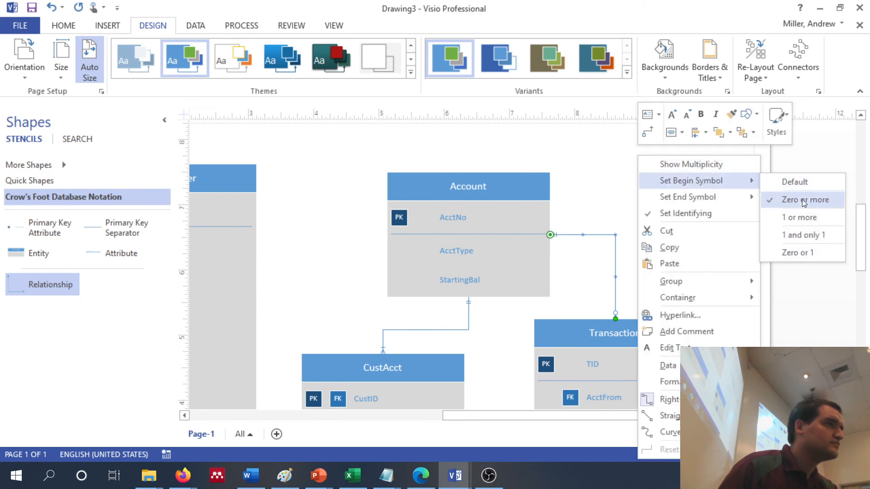
click(804, 217)
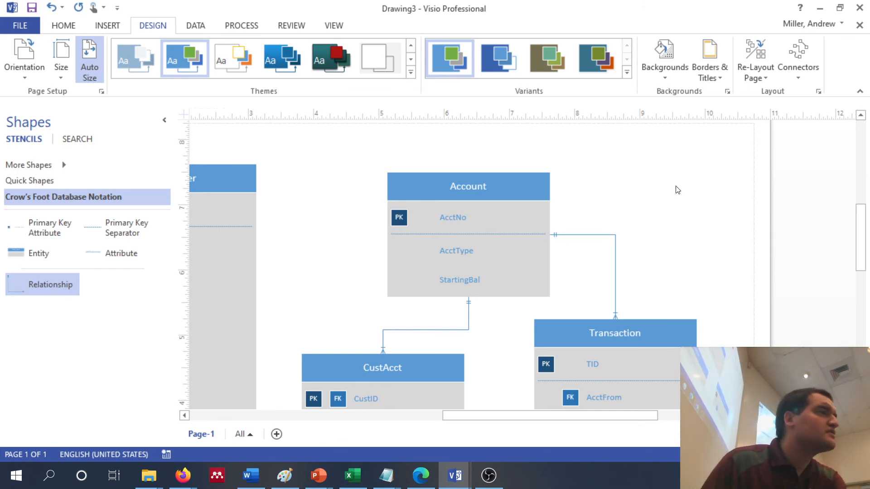
Increase the font size of all shapes in the diagram to 12 pt and clear the selection
scroll(677, 189, down, 3)
scroll(677, 190, left, 2)
scroll(676, 186, left, 2)
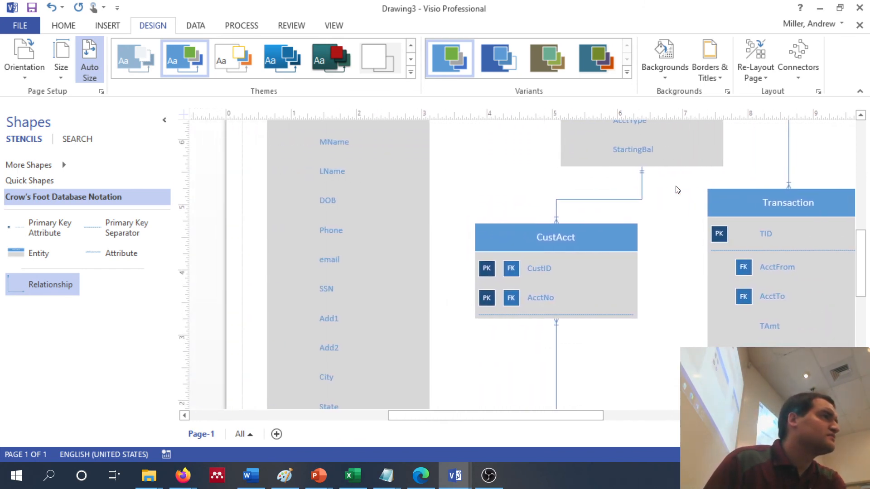
scroll(676, 186, up, 2)
key(ctrl+a)
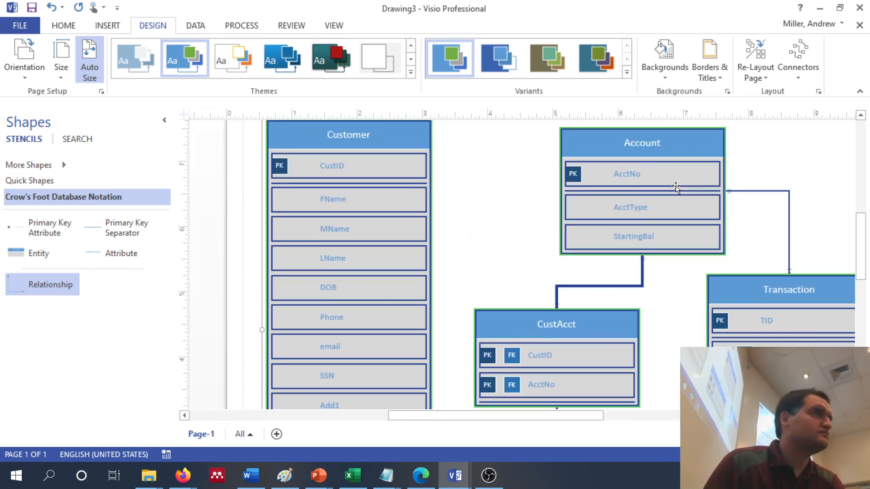
click(80, 28)
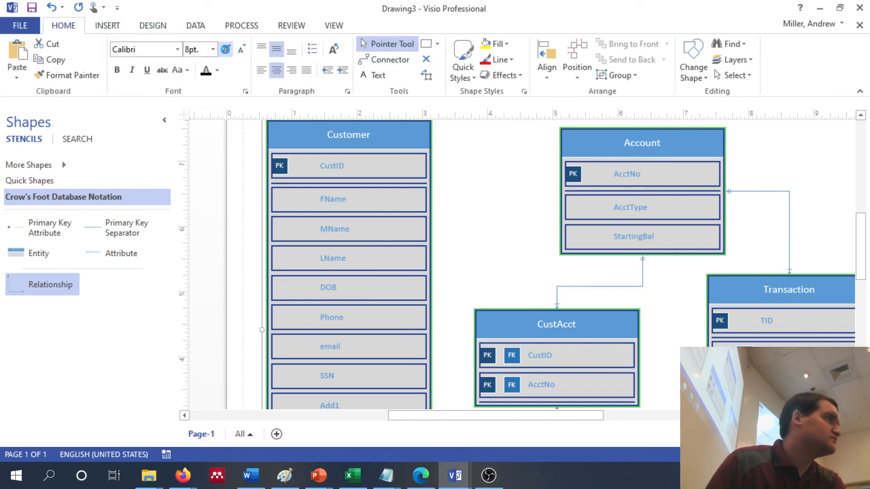
click(225, 50)
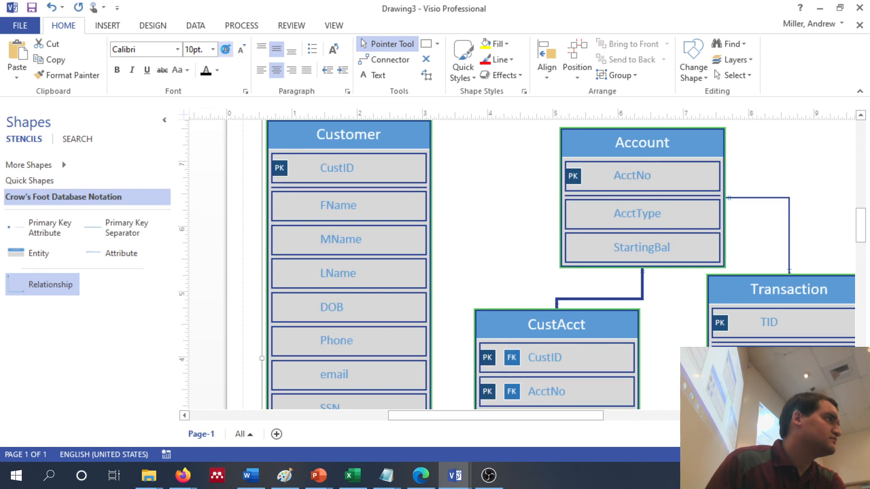
click(226, 51)
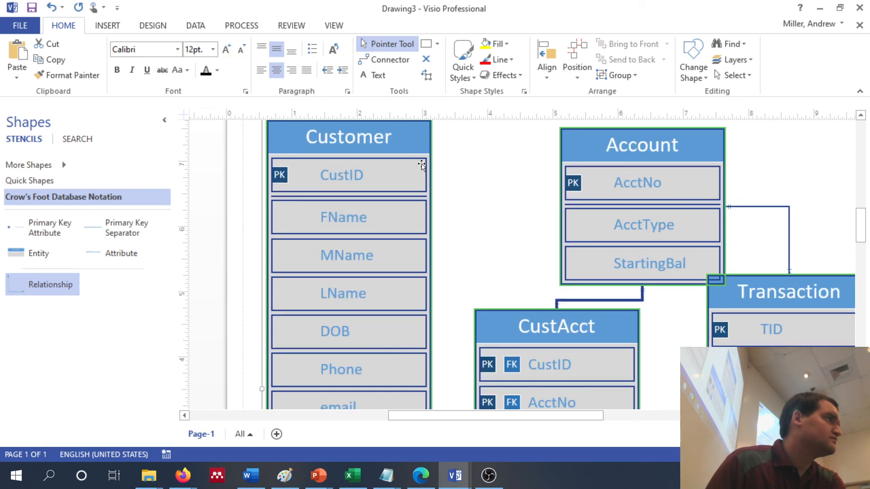
click(495, 195)
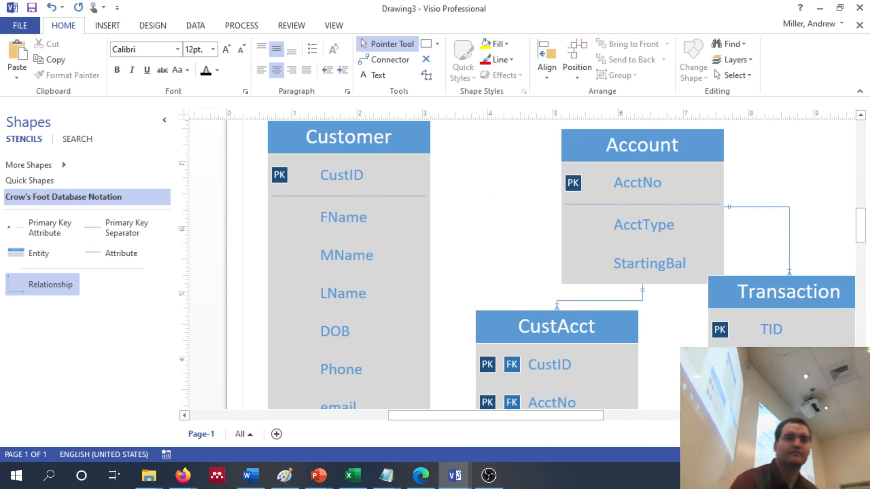
Review the enlarged diagram, checking the entities, their attributes and the relationship symbols between them
key(alt+Tab)
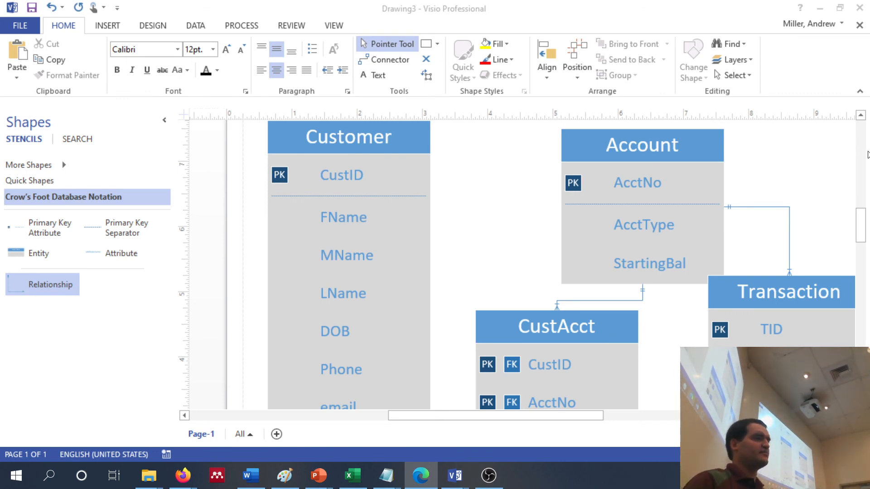
click(484, 189)
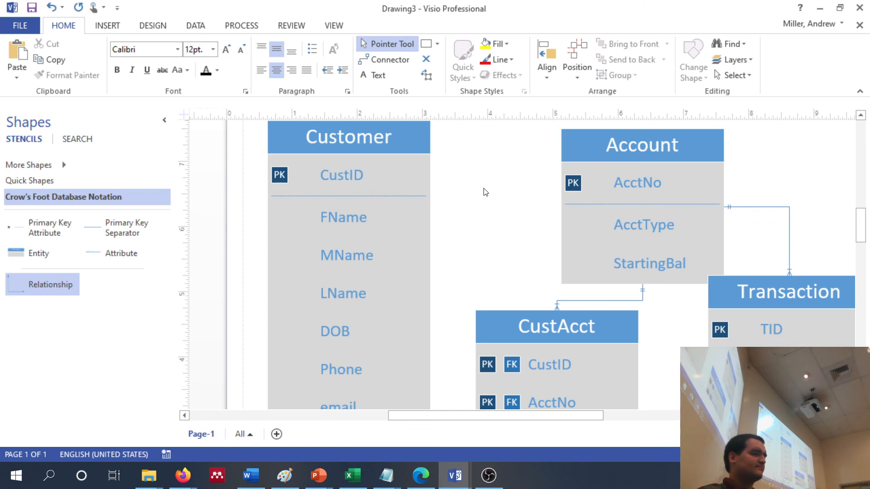
scroll(485, 192, down, 5)
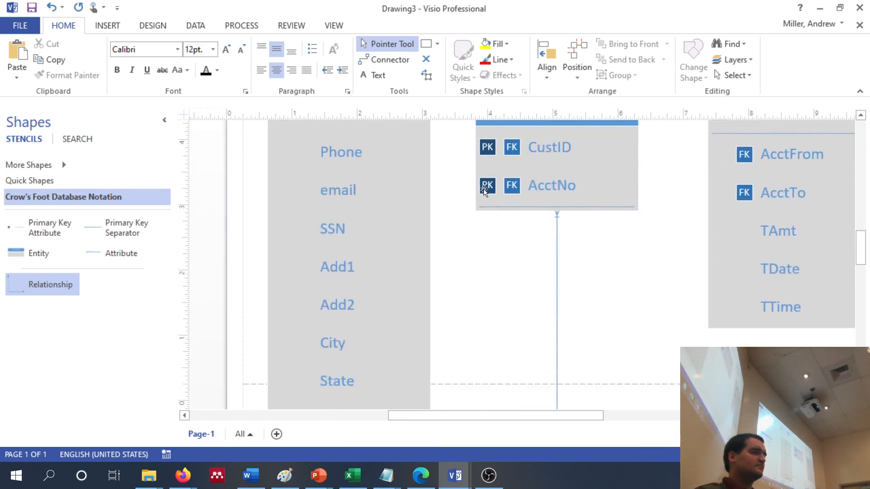
click(470, 202)
scroll(469, 206, down, 1)
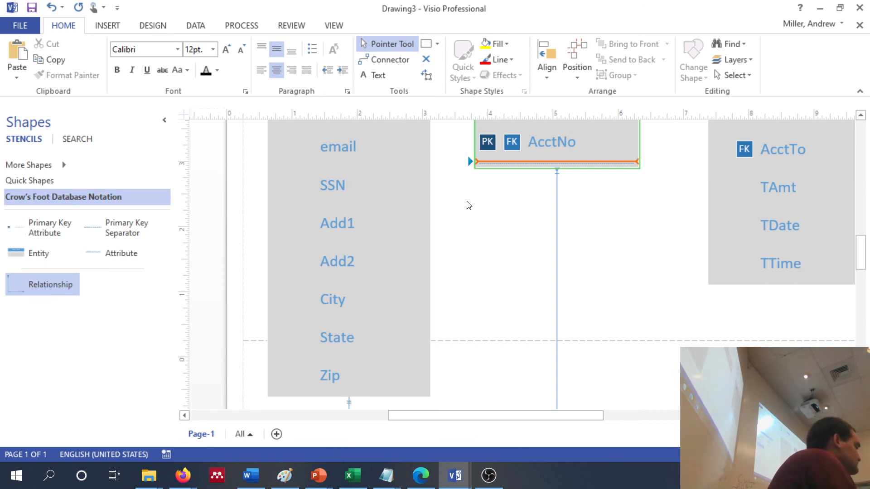
click(470, 202)
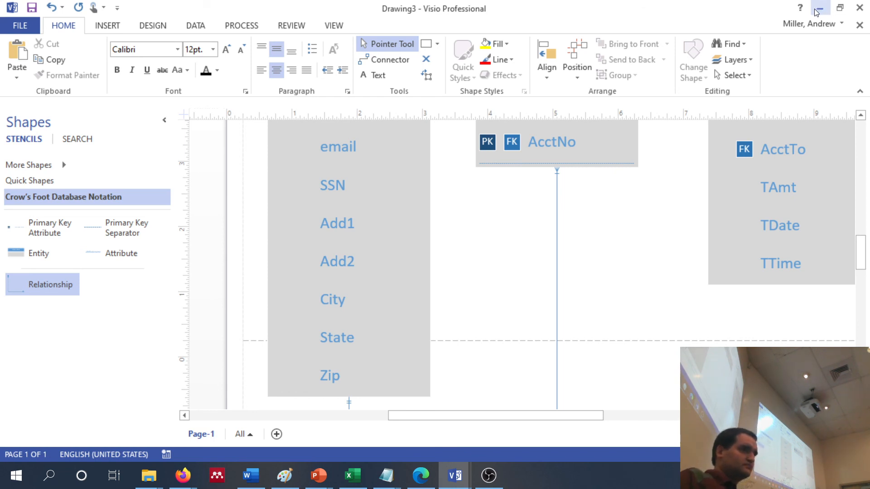
scroll(633, 225, up, 5)
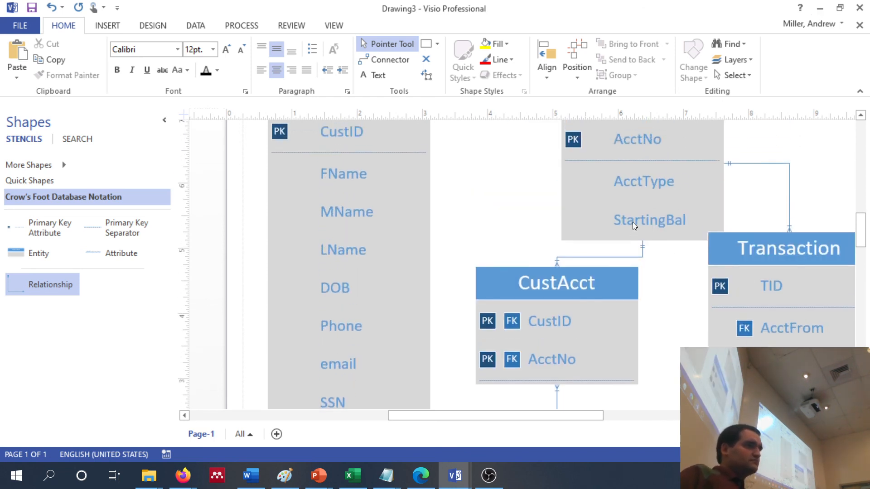
scroll(634, 225, down, 2)
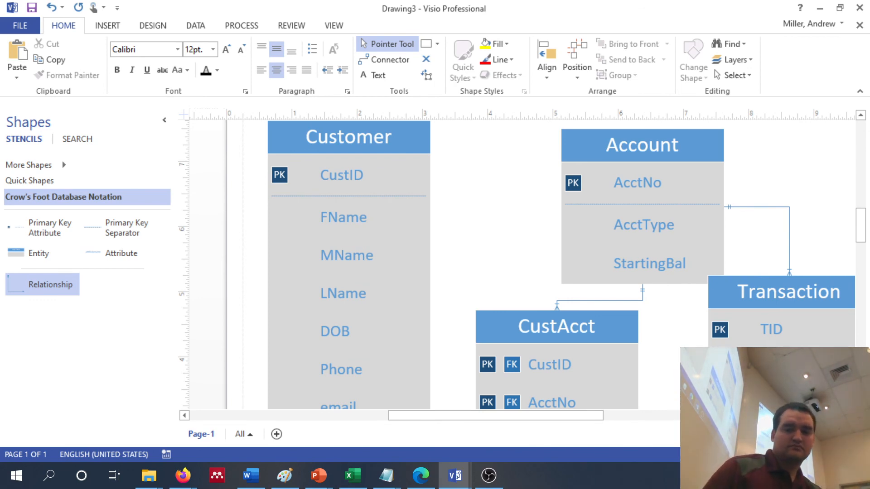
key(alt+Tab)
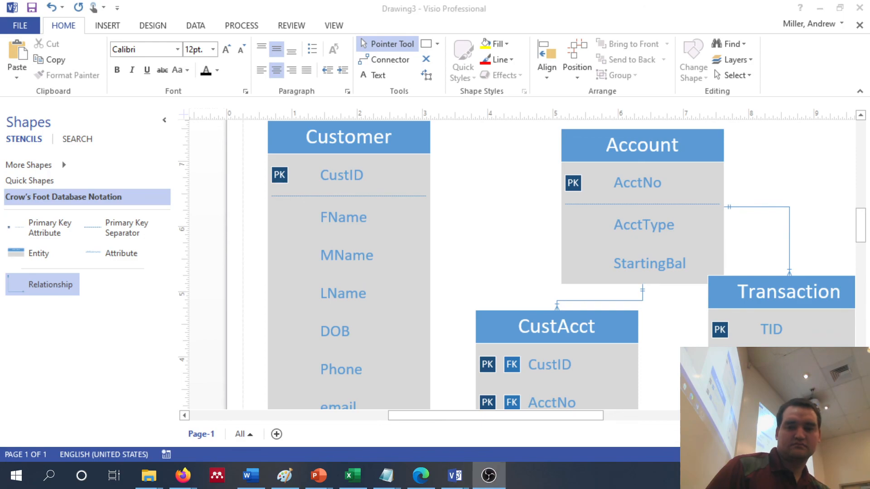